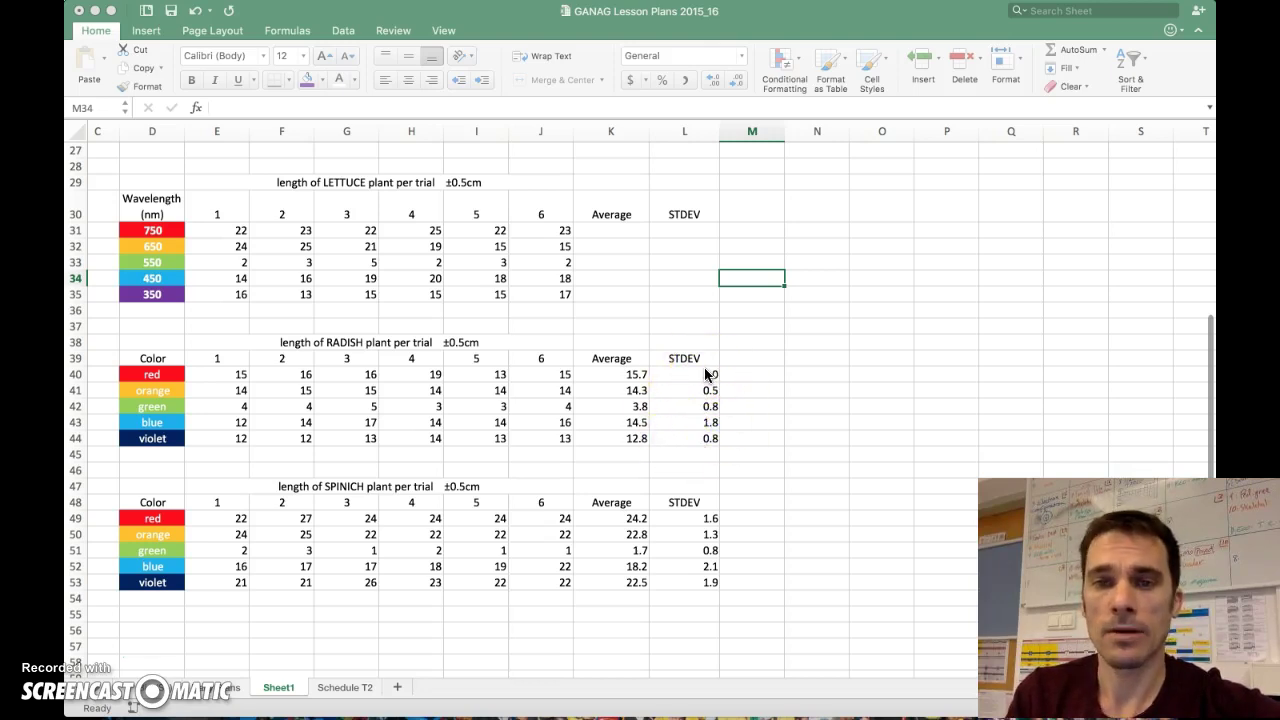
- Enter =AVERAGE(E31:J31) in K31 to average the six lettuce trials at 750 nm
{"action": "left_click", "coordinate": [596, 236]}
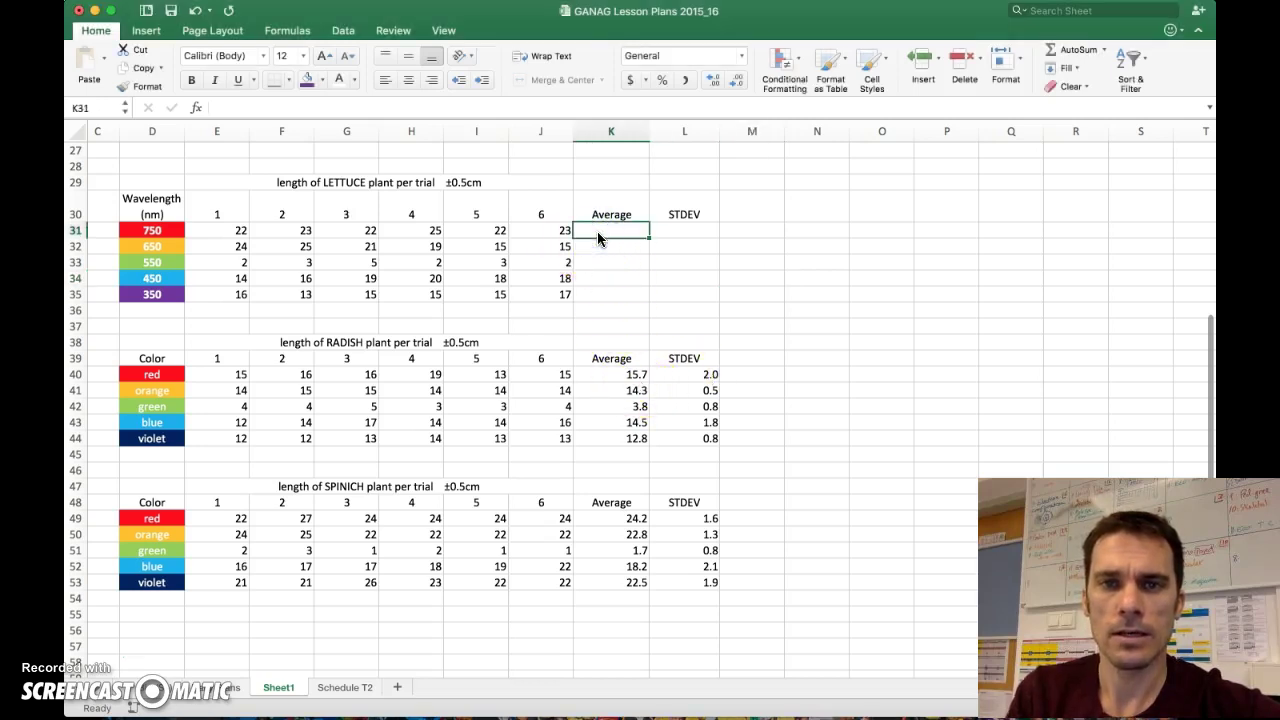
{"action": "type", "text": "="}
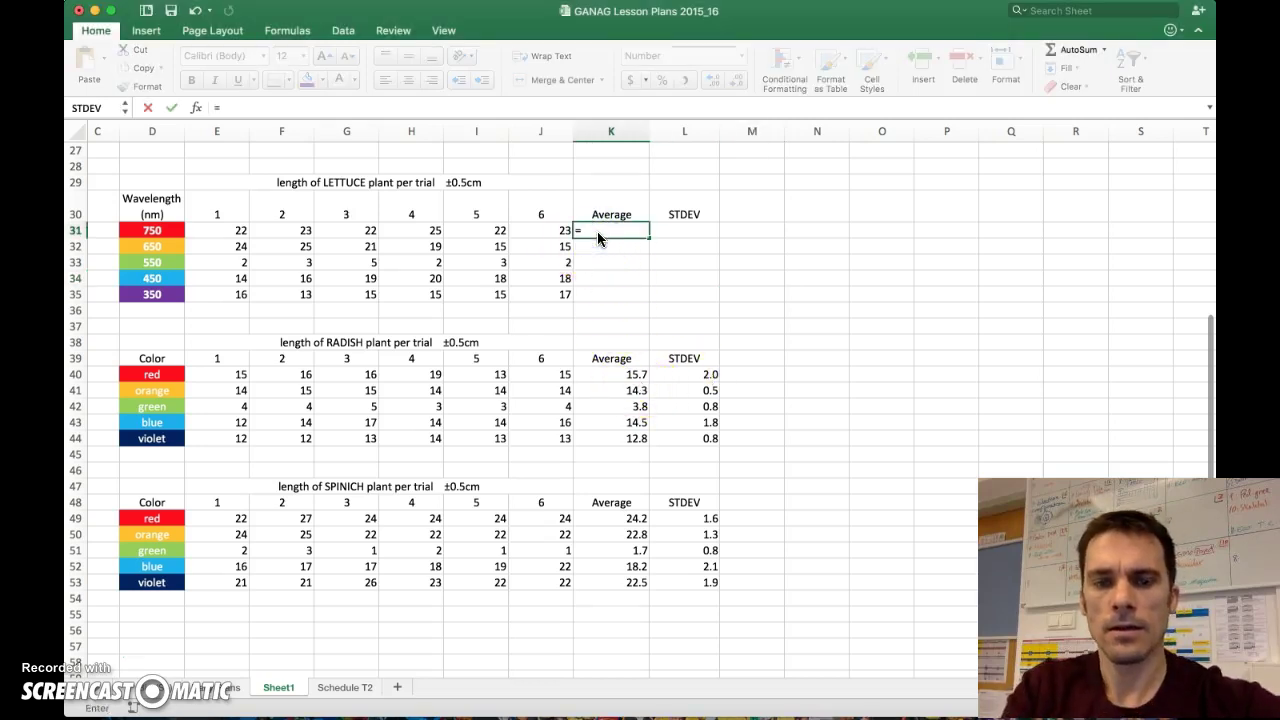
{"action": "type", "text": "ave"}
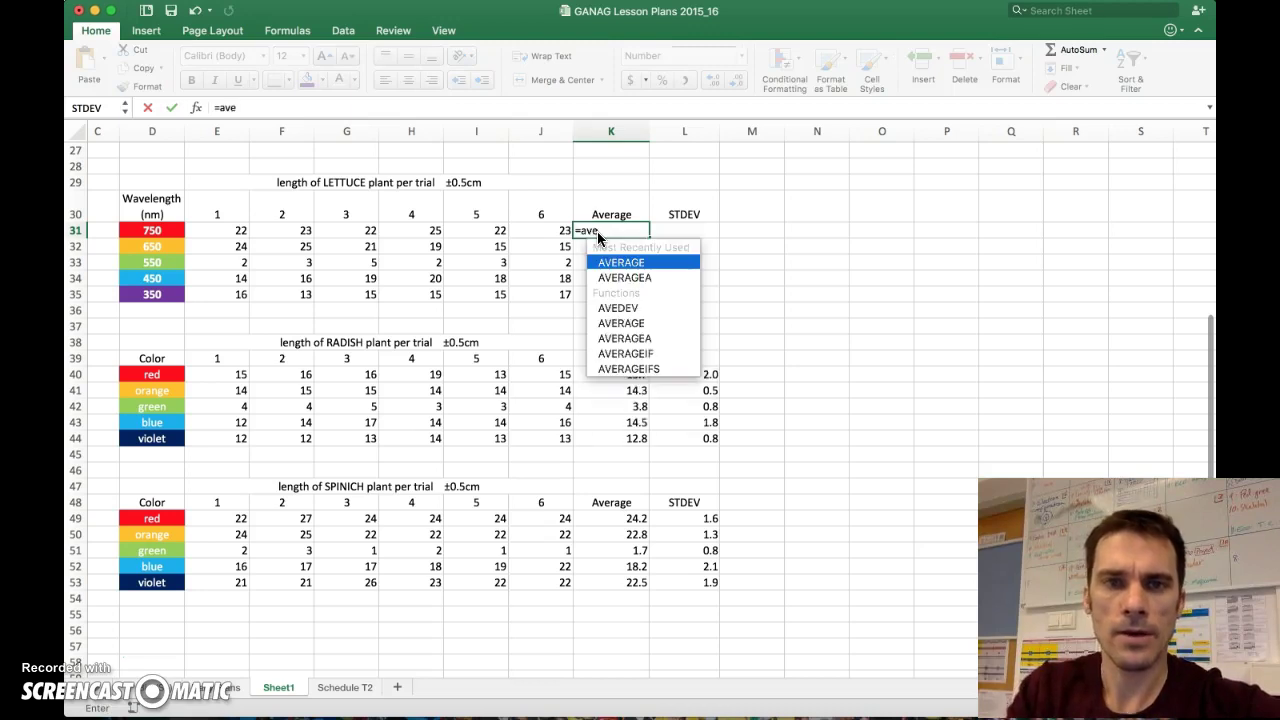
{"action": "left_click", "coordinate": [621, 264]}
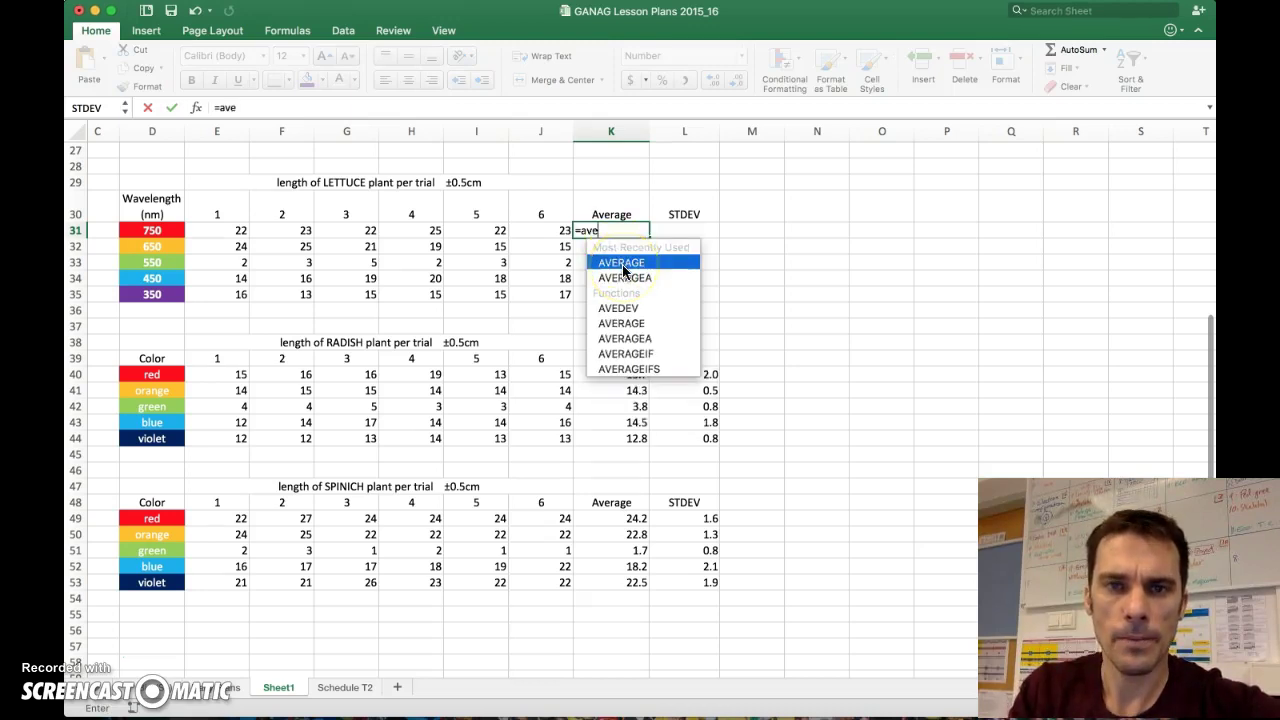
{"action": "left_click", "coordinate": [623, 270]}
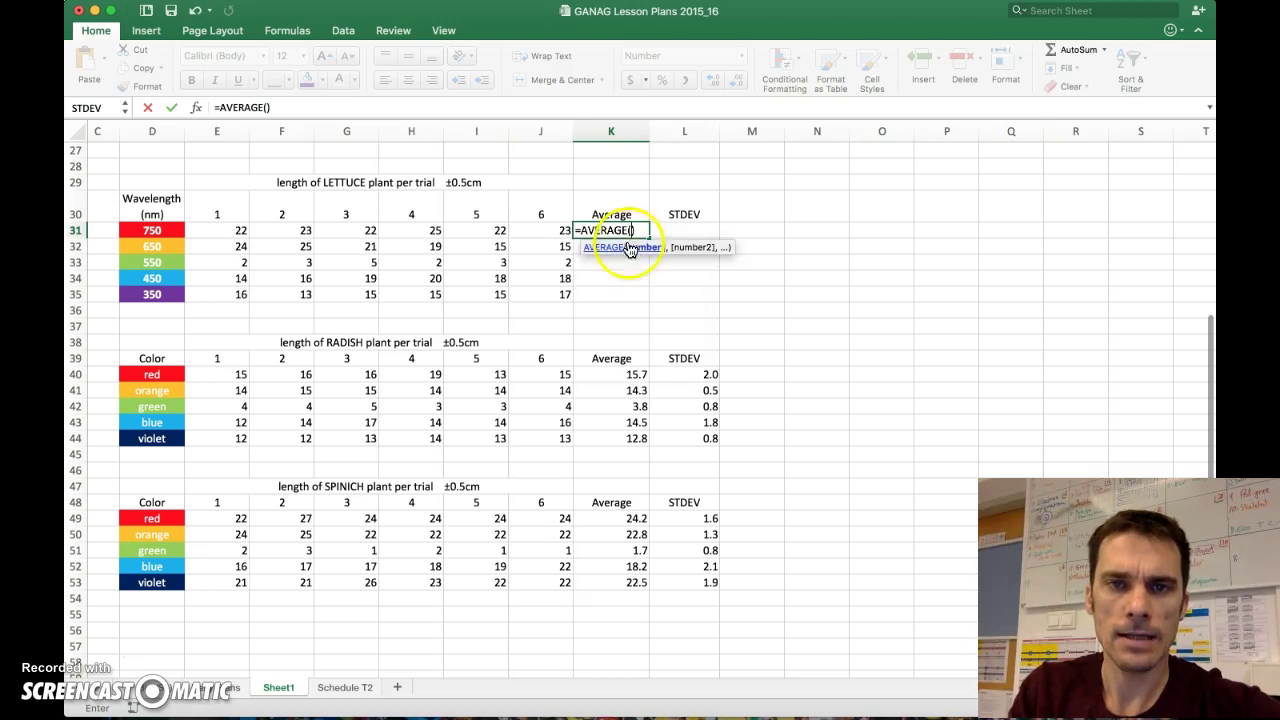
{"action": "left_click", "coordinate": [628, 231]}
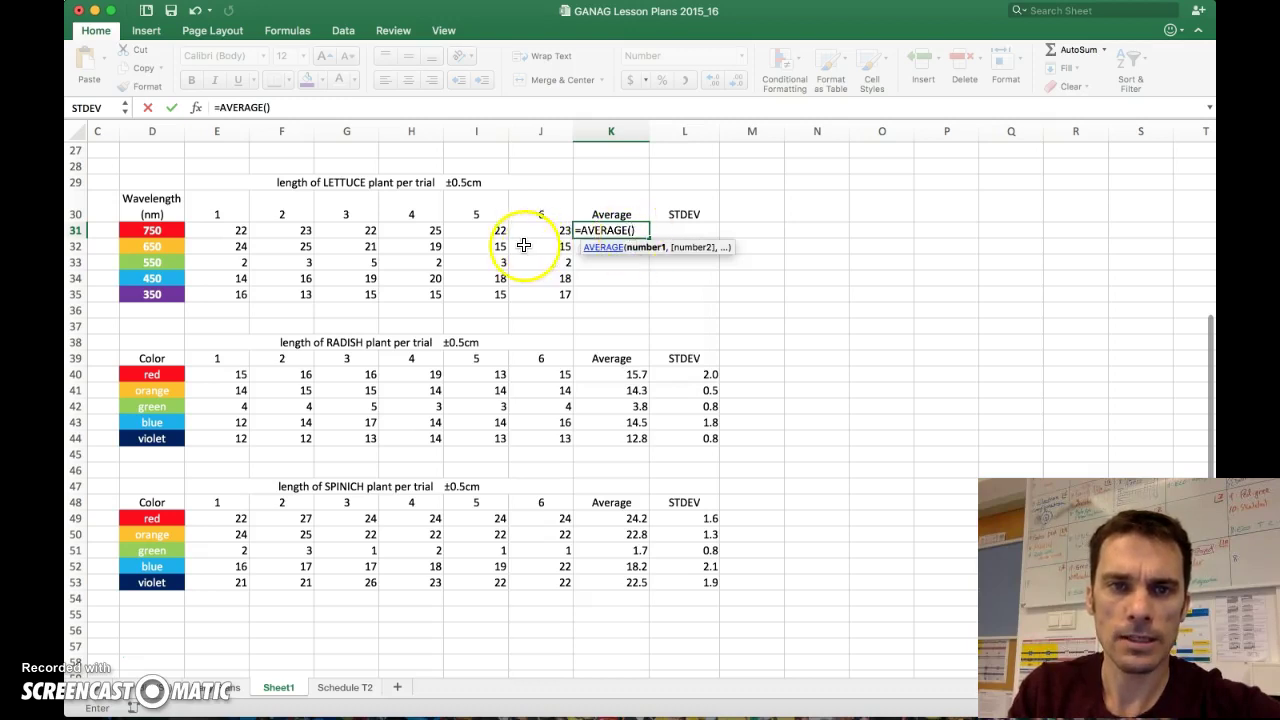
{"action": "scroll", "coordinate": [245, 232], "scroll_direction": "left", "scroll_amount": 1}
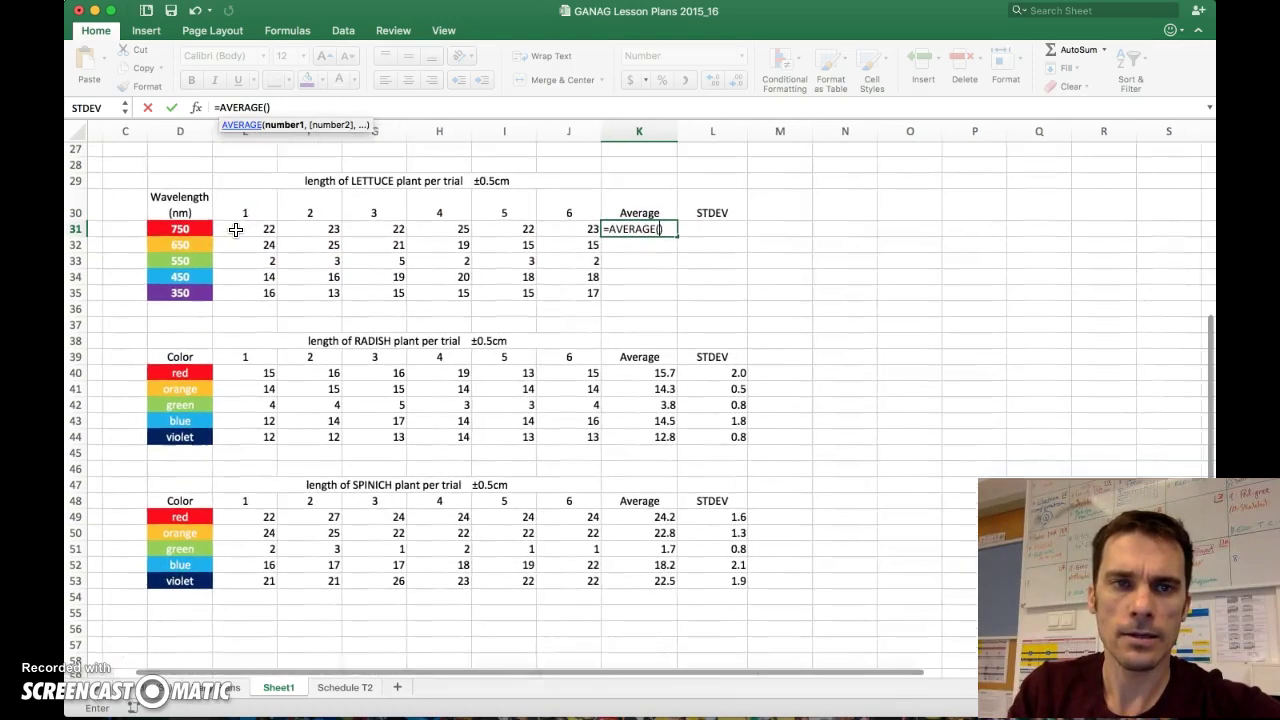
{"action": "left_click", "coordinate": [237, 233]}
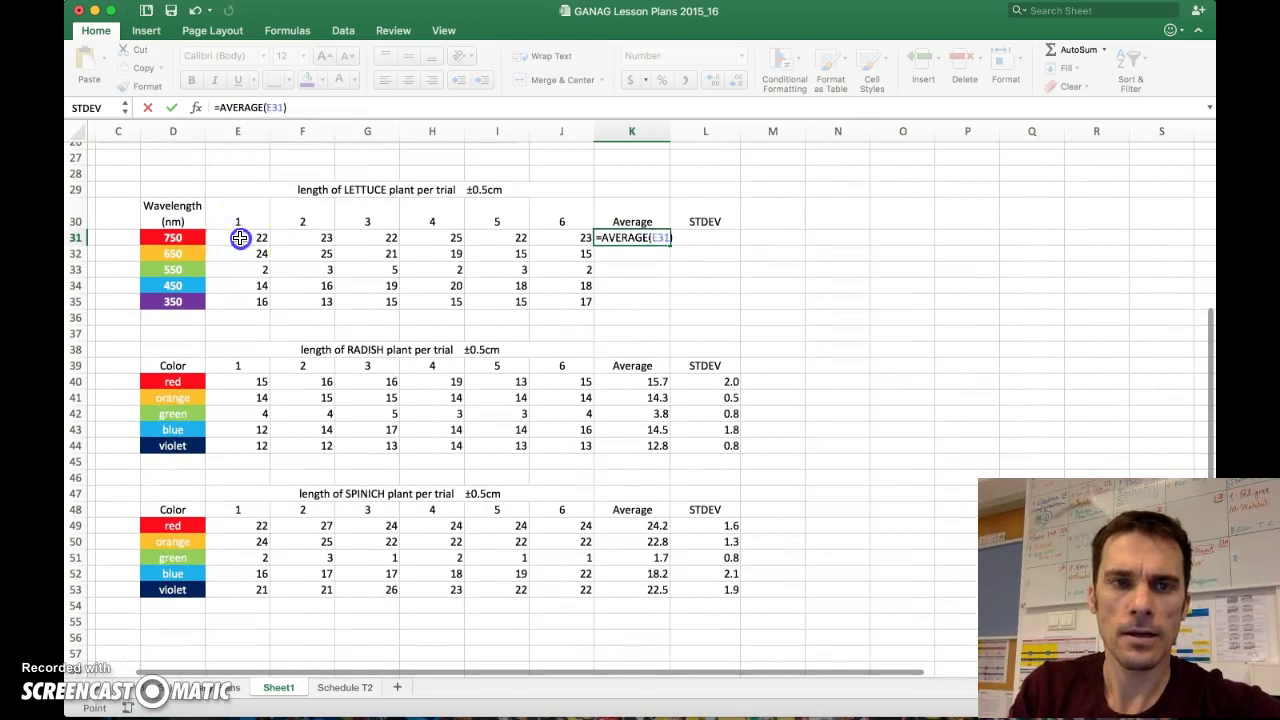
{"action": "left_click", "coordinate": [546, 239], "text": "shift"}
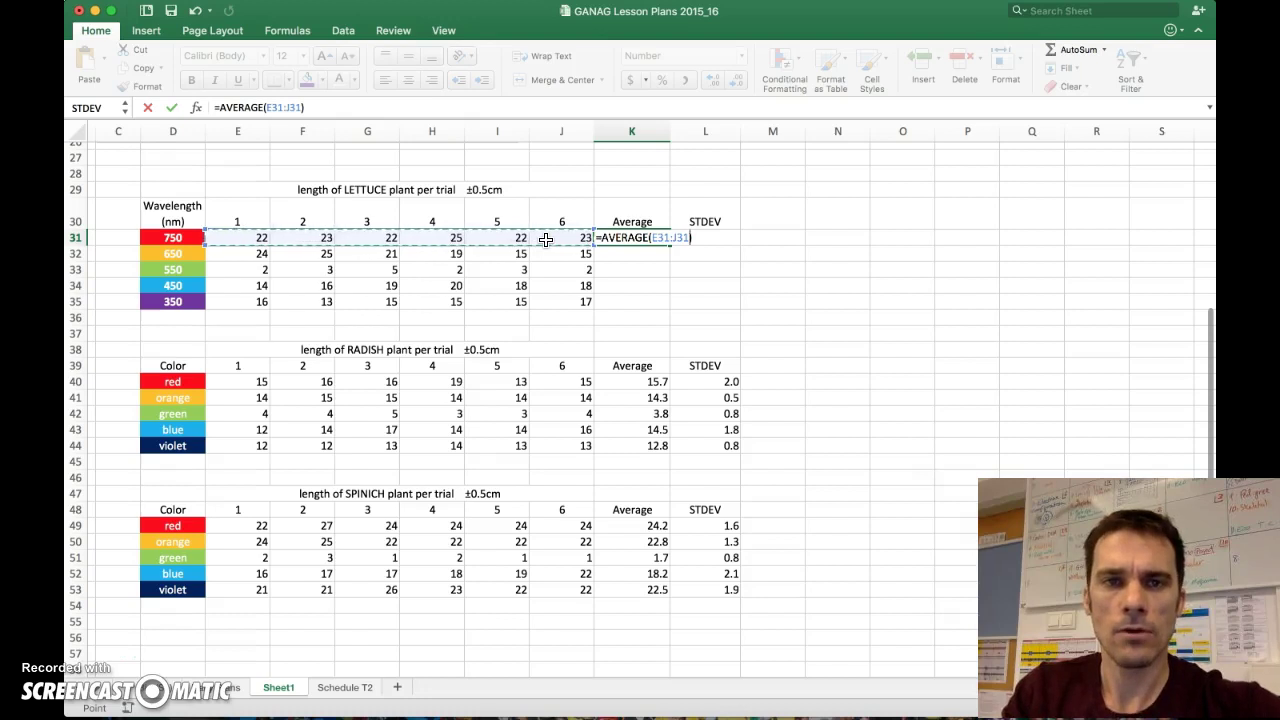
{"action": "key", "text": "Return"}
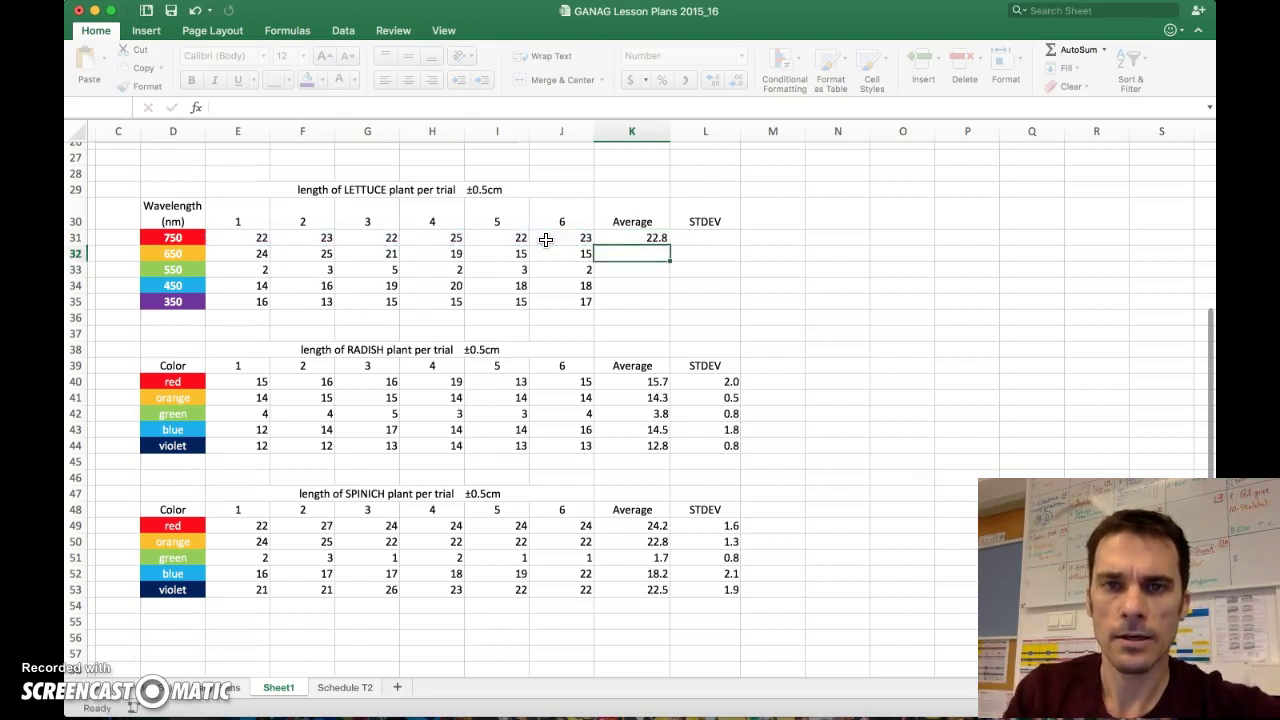
- Fill the average formula from K31 down to K35 for the remaining lettuce wavelengths
{"action": "left_click", "coordinate": [624, 246]}
{"action": "left_click", "coordinate": [638, 238]}
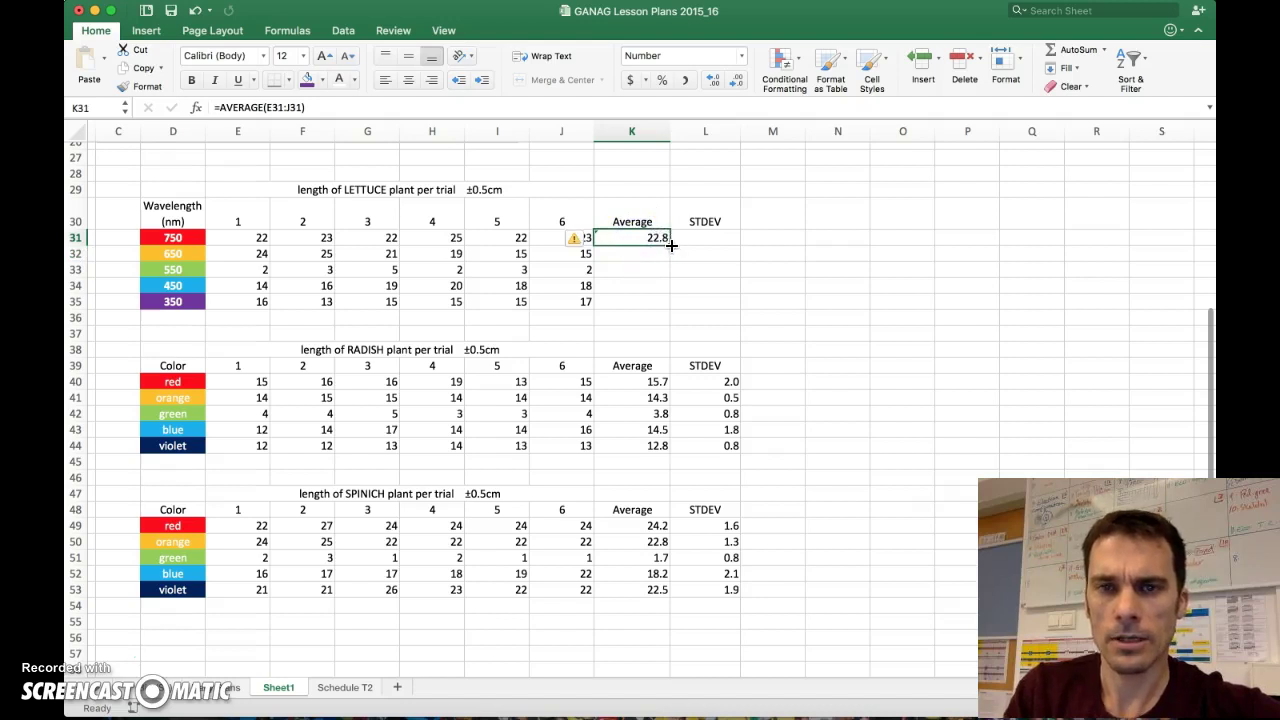
{"action": "left_click_drag", "start_coordinate": [670, 254], "coordinate": [667, 304]}
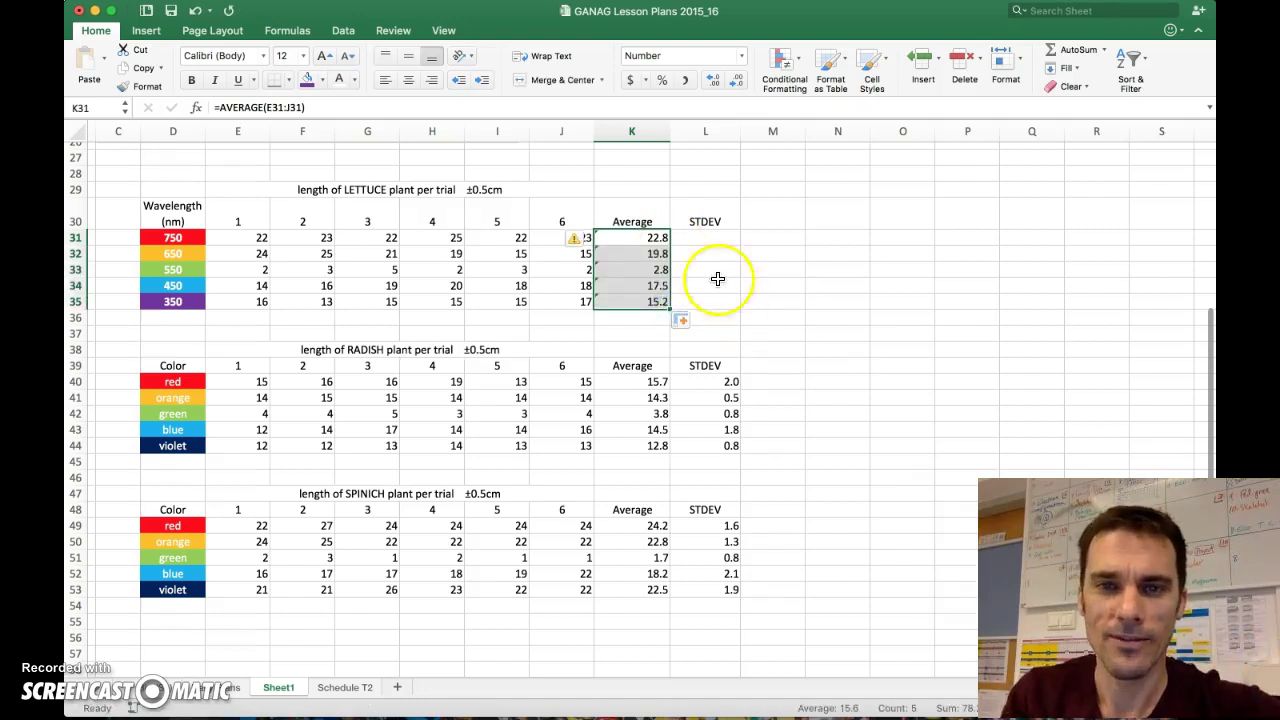
- Enter =STDEV(E31:J31) in L31 to calculate the standard deviation of the 750 nm lettuce trials
{"action": "left_click", "coordinate": [693, 237]}
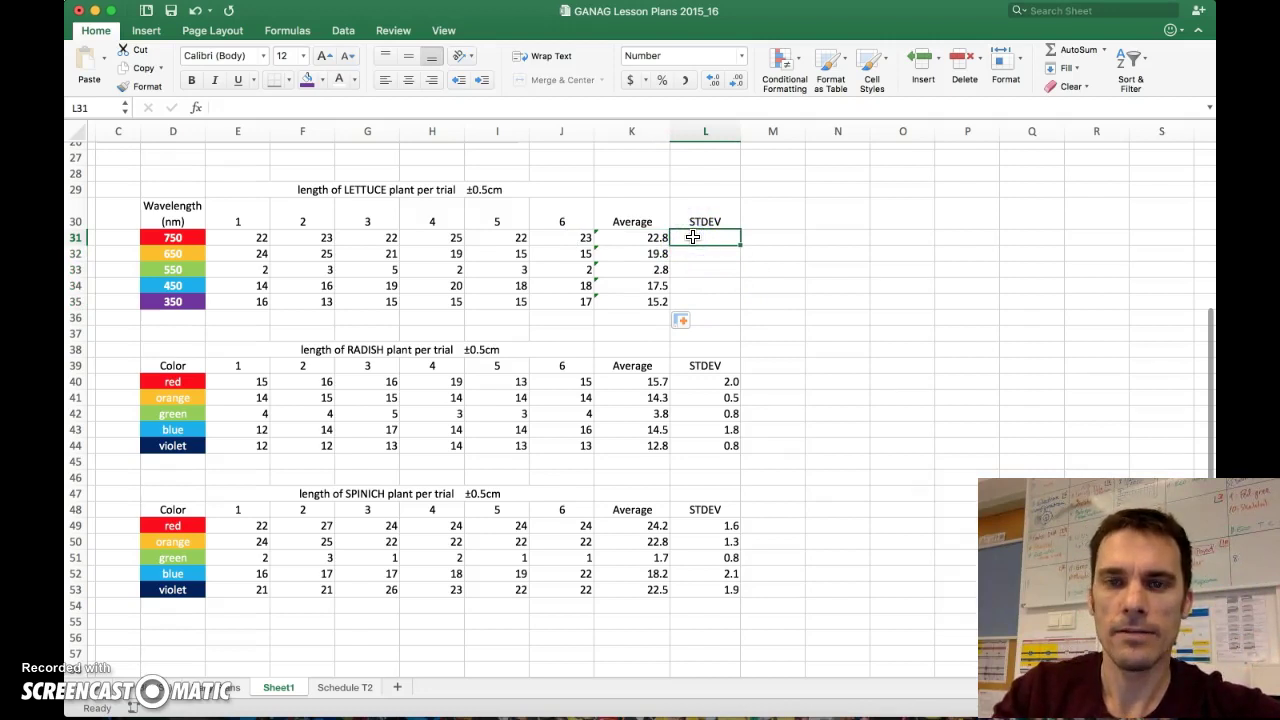
{"action": "type", "text": "="}
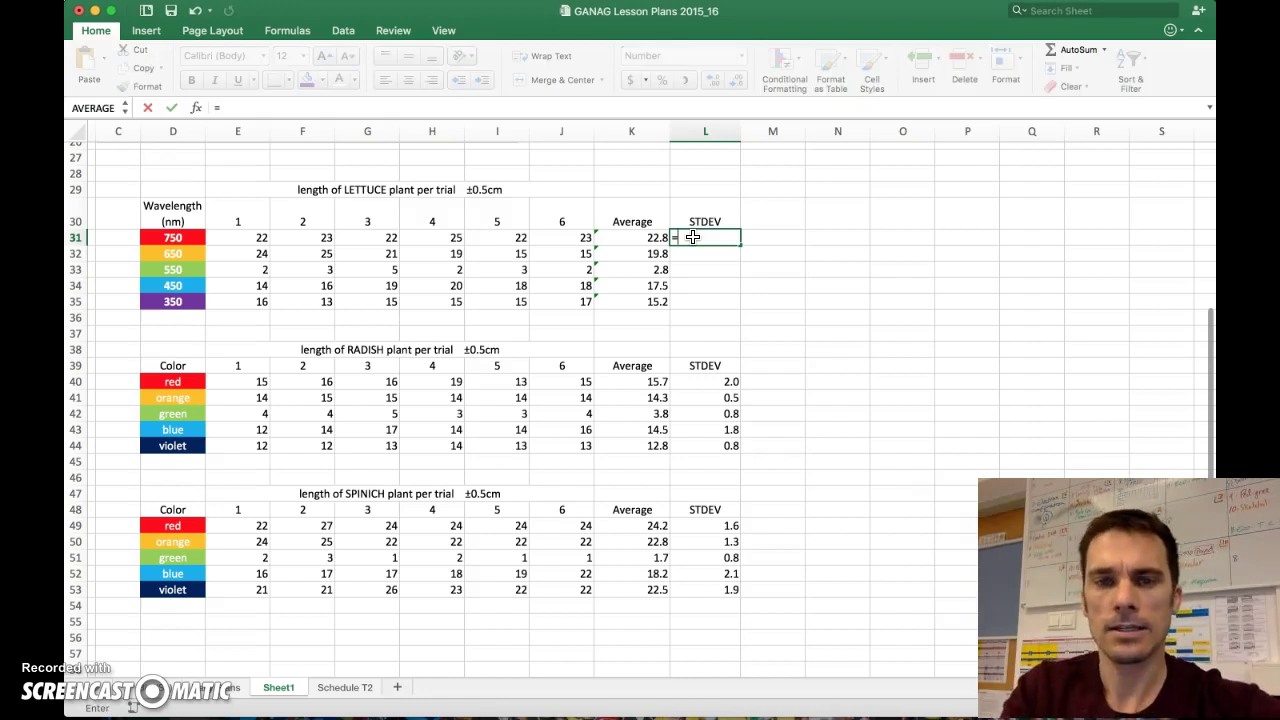
{"action": "type", "text": "std"}
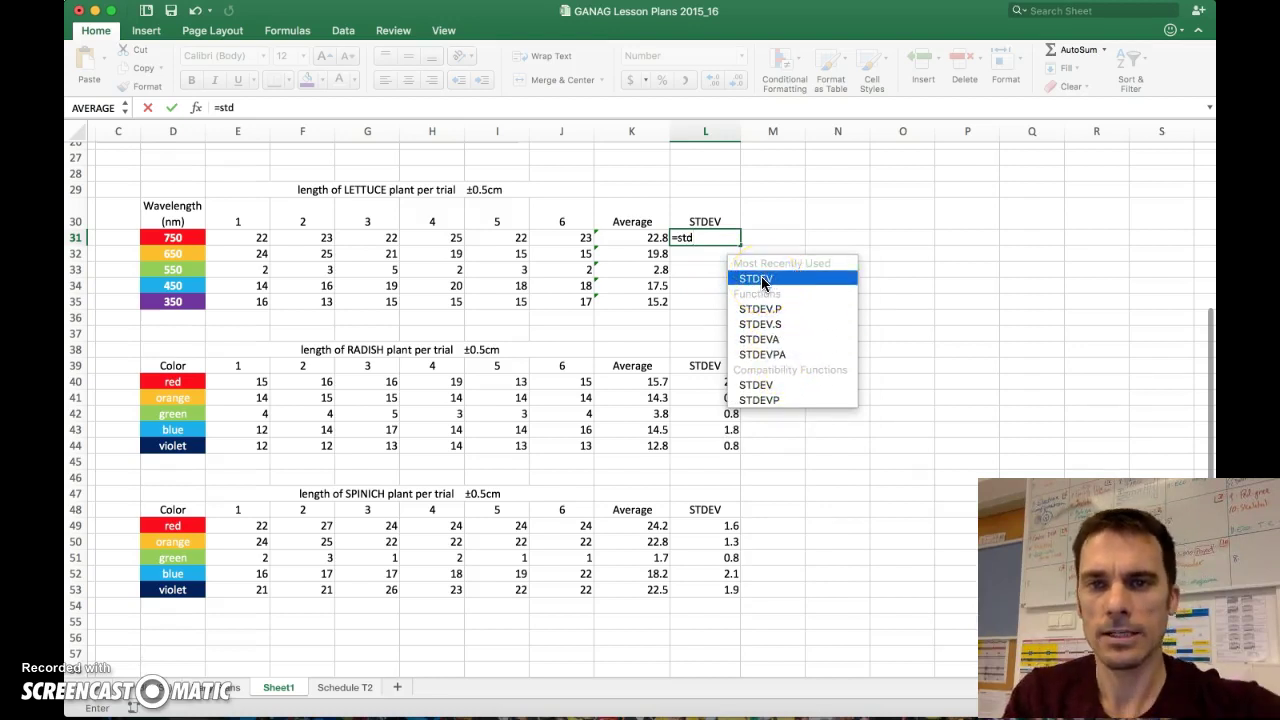
{"action": "double_click", "coordinate": [762, 280]}
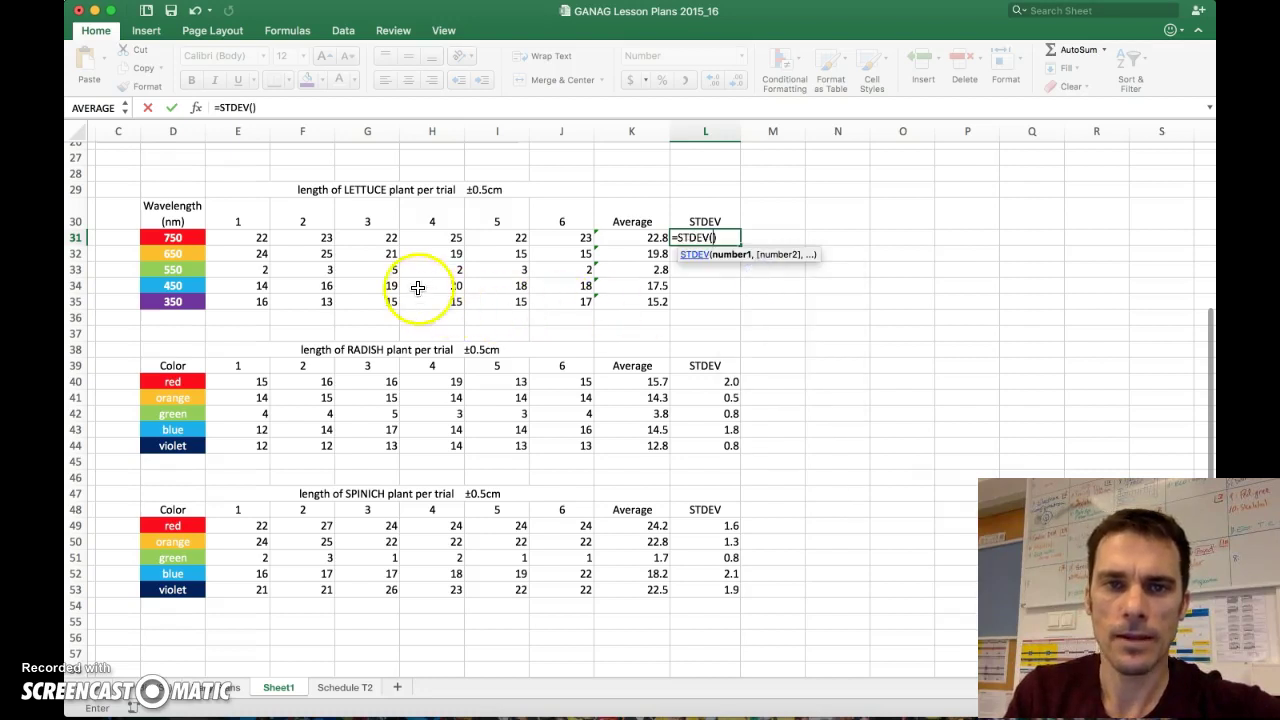
{"action": "left_click_drag", "start_coordinate": [261, 237], "coordinate": [551, 240]}
{"action": "key", "text": "Return"}
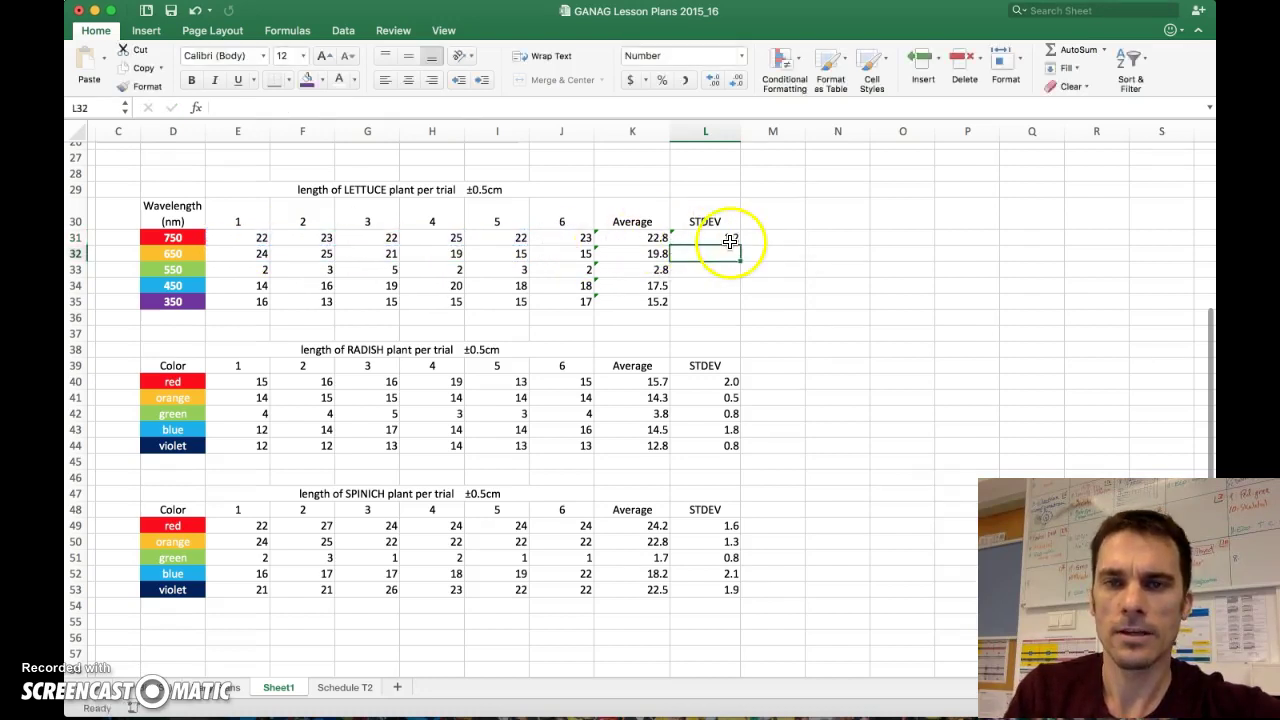
- Increase the decimal places shown for the standard deviation in L31 to nine
{"action": "left_click", "coordinate": [718, 238]}
{"action": "left_click", "coordinate": [716, 88]}
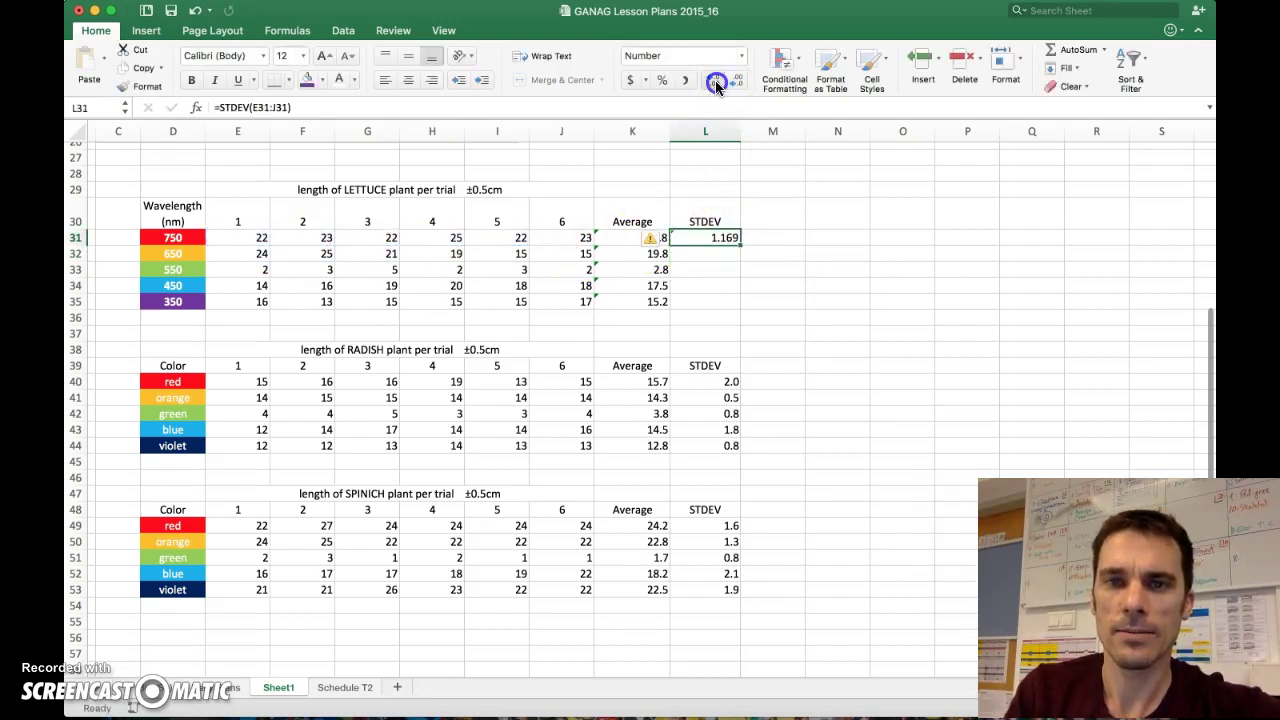
{"action": "left_click", "coordinate": [716, 88]}
{"action": "left_click", "coordinate": [716, 88]}
{"action": "left_click", "coordinate": [716, 88]}
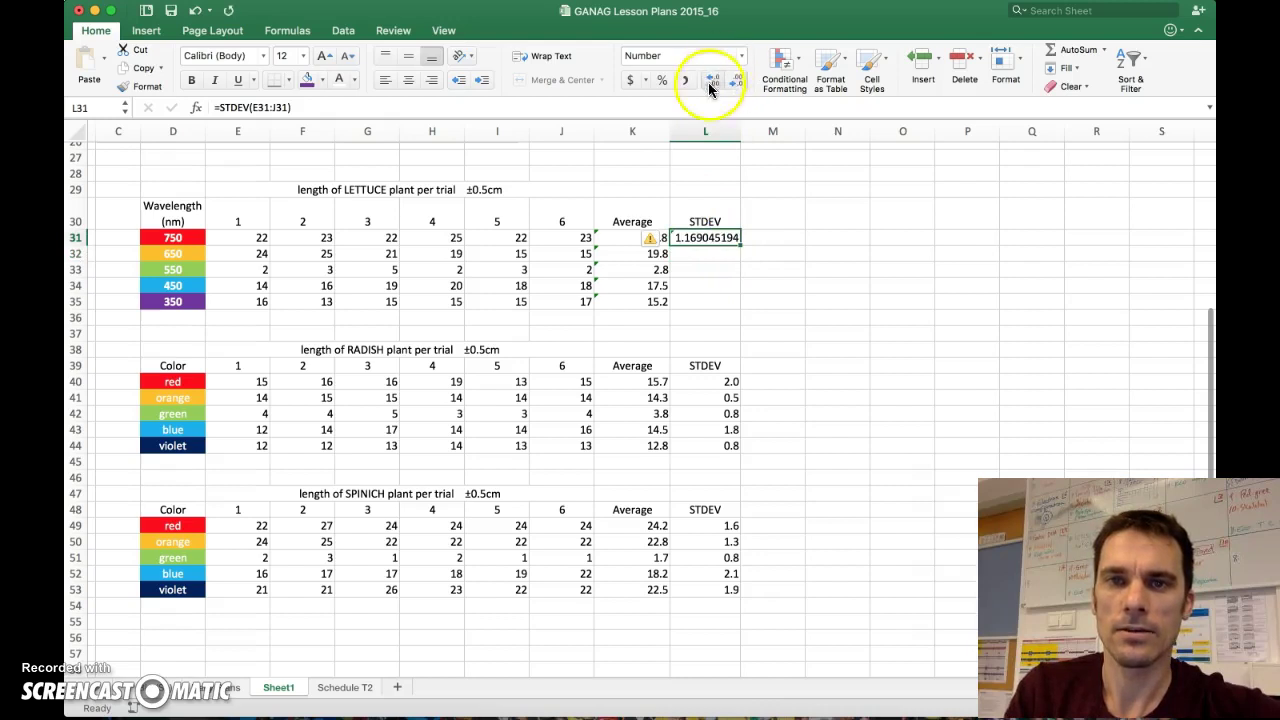
{"action": "left_click", "coordinate": [716, 88]}
{"action": "left_click", "coordinate": [716, 88]}
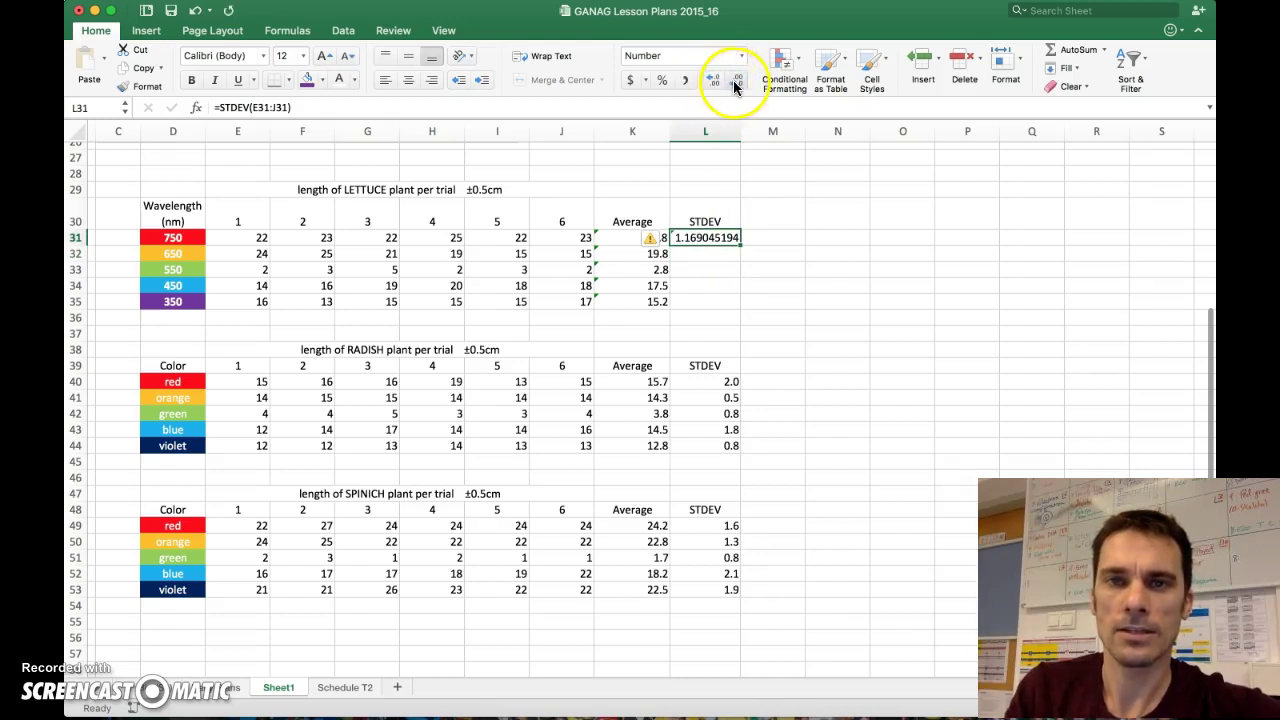
- Reduce the decimal places of the standard deviation in L31 to one
{"action": "left_click", "coordinate": [735, 85]}
{"action": "left_click", "coordinate": [735, 85]}
{"action": "left_click", "coordinate": [735, 85]}
{"action": "left_click", "coordinate": [735, 85]}
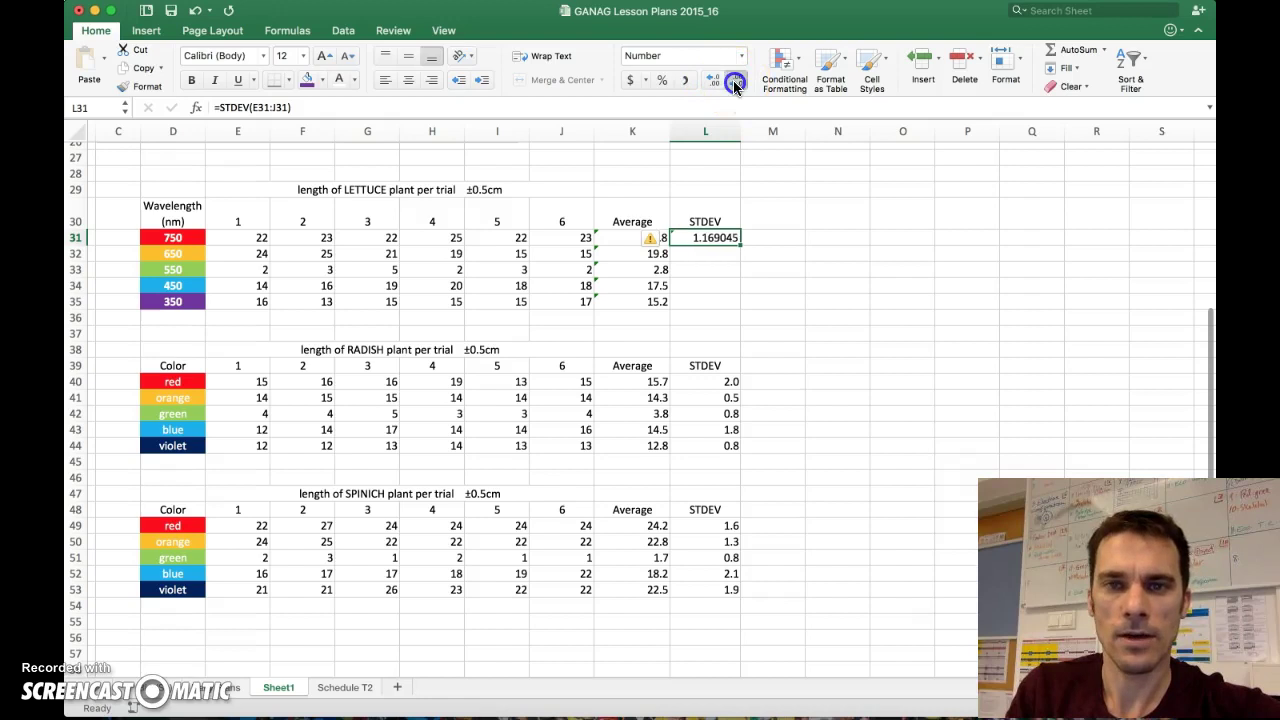
{"action": "left_click", "coordinate": [735, 85]}
{"action": "left_click", "coordinate": [735, 85]}
{"action": "left_click", "coordinate": [735, 85]}
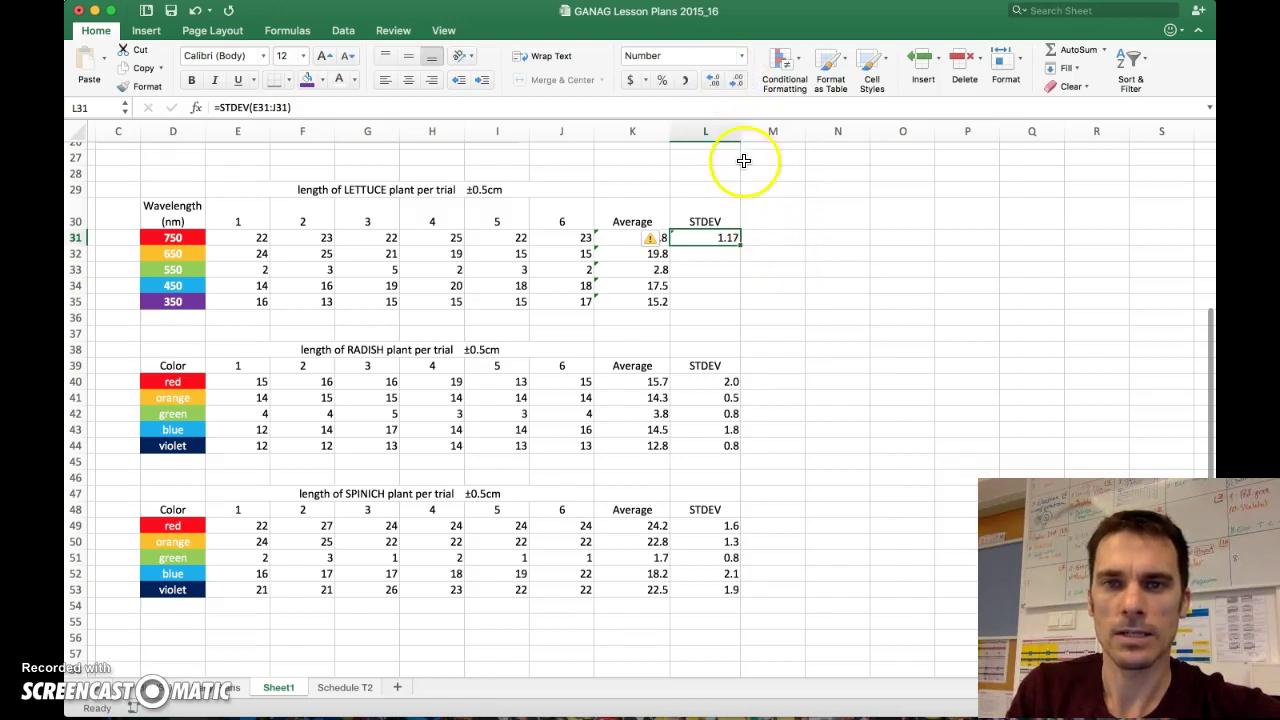
{"action": "left_click", "coordinate": [736, 86]}
{"action": "left_click", "coordinate": [760, 268]}
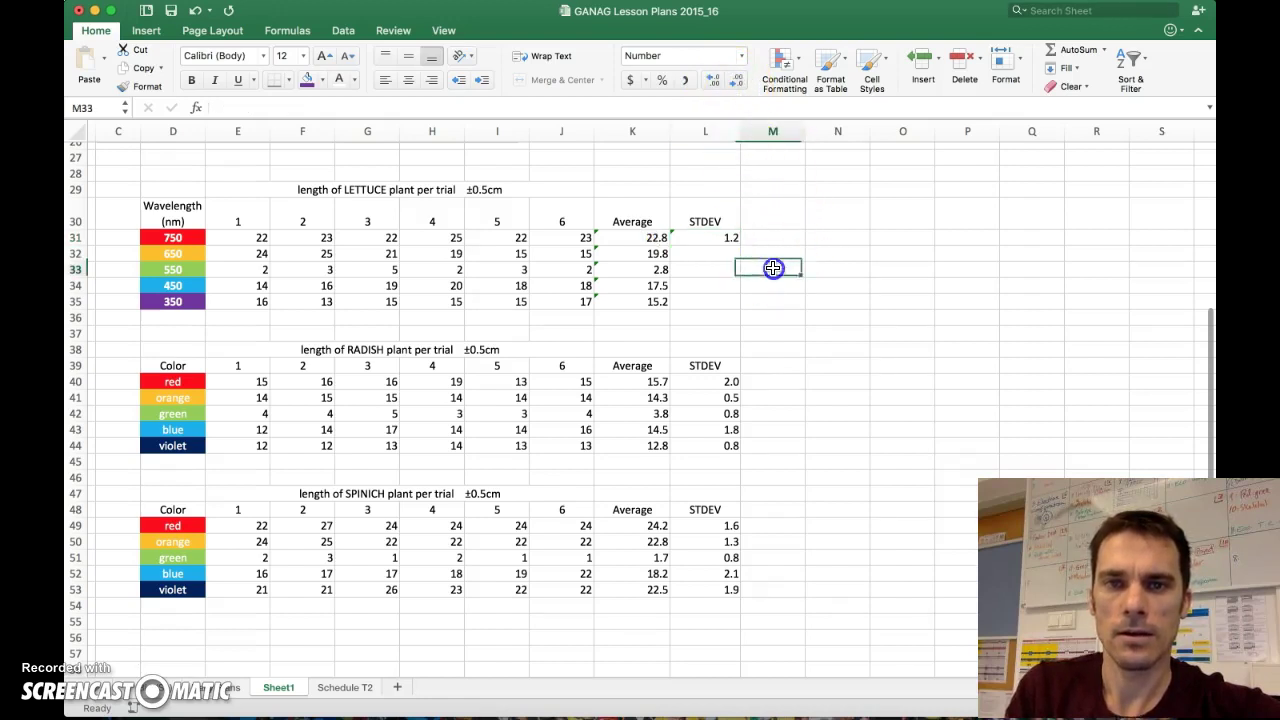
- Fill the standard deviation formula from L31 down to L35 for the other lettuce wavelengths
{"action": "left_click", "coordinate": [718, 239]}
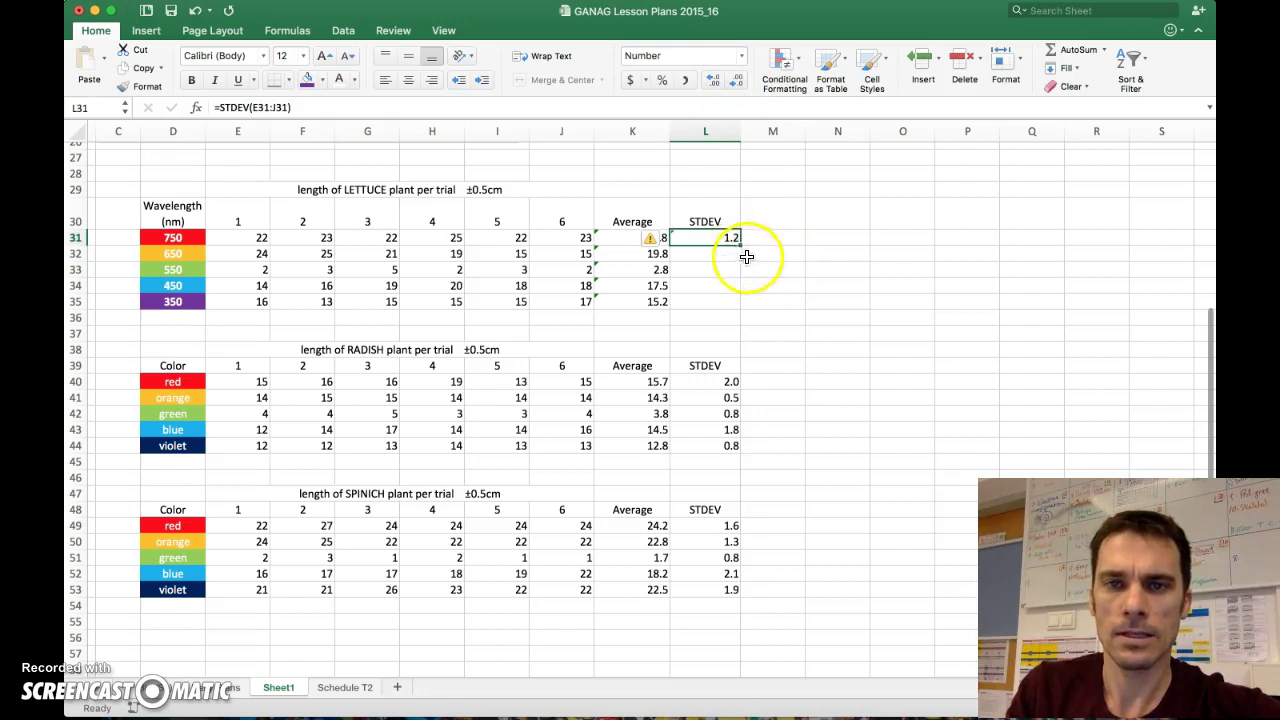
{"action": "left_click_drag", "start_coordinate": [740, 244], "coordinate": [741, 305]}
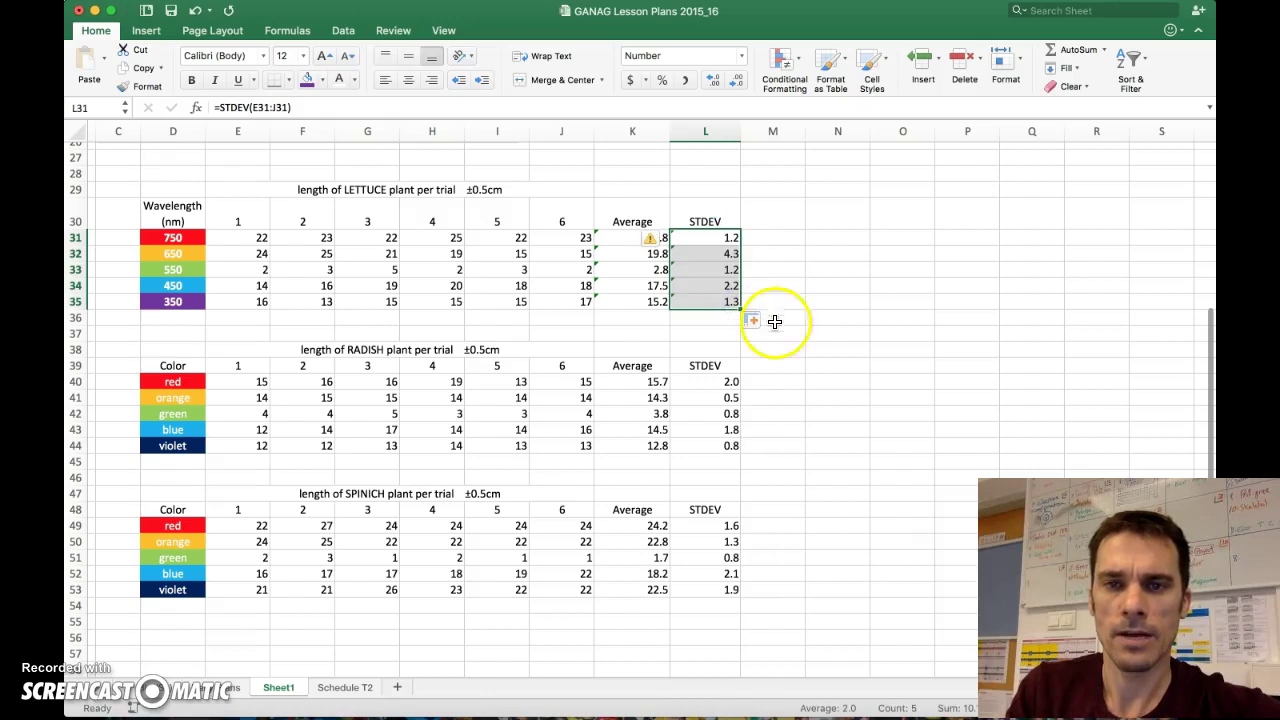
{"action": "left_click", "coordinate": [762, 430]}
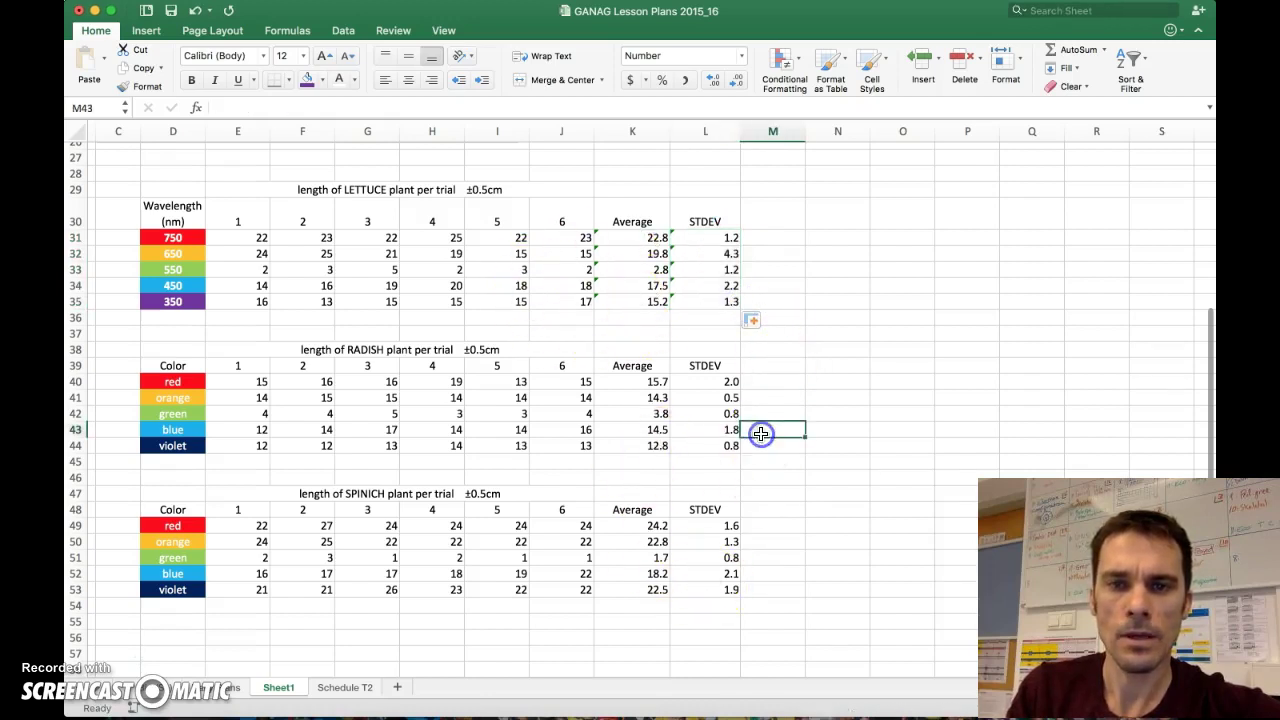
{"action": "scroll", "coordinate": [520, 336], "scroll_direction": "down", "scroll_amount": 5}
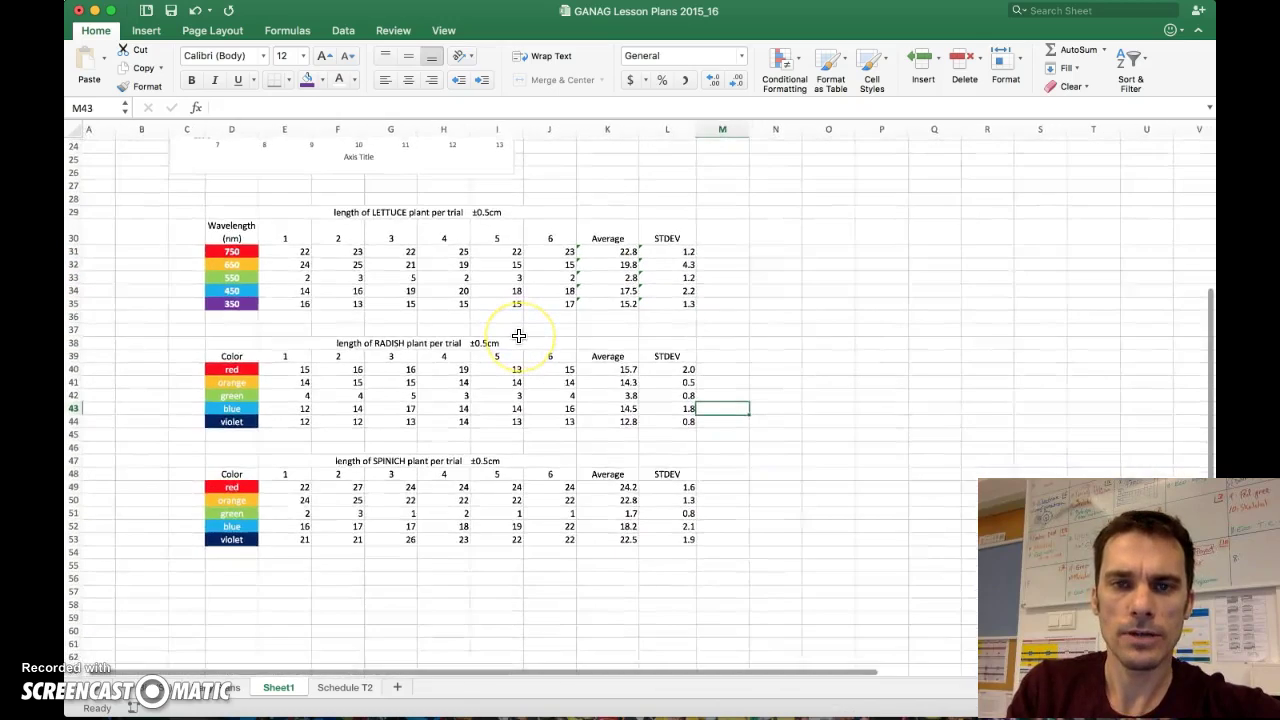
{"action": "left_click_drag", "start_coordinate": [519, 336], "coordinate": [500, 325]}
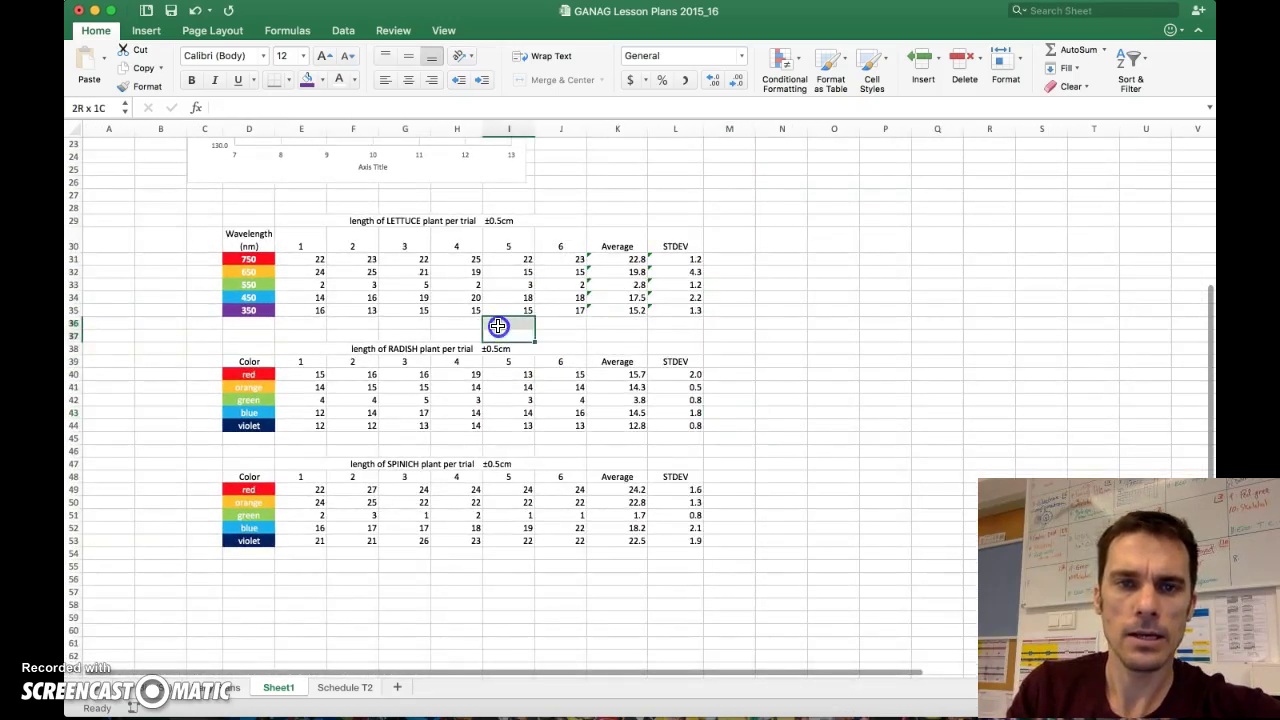
{"action": "scroll", "coordinate": [500, 326], "scroll_direction": "down", "scroll_amount": 3}
{"action": "scroll", "coordinate": [500, 326], "scroll_direction": "right", "scroll_amount": 3}
{"action": "left_click", "coordinate": [778, 338]}
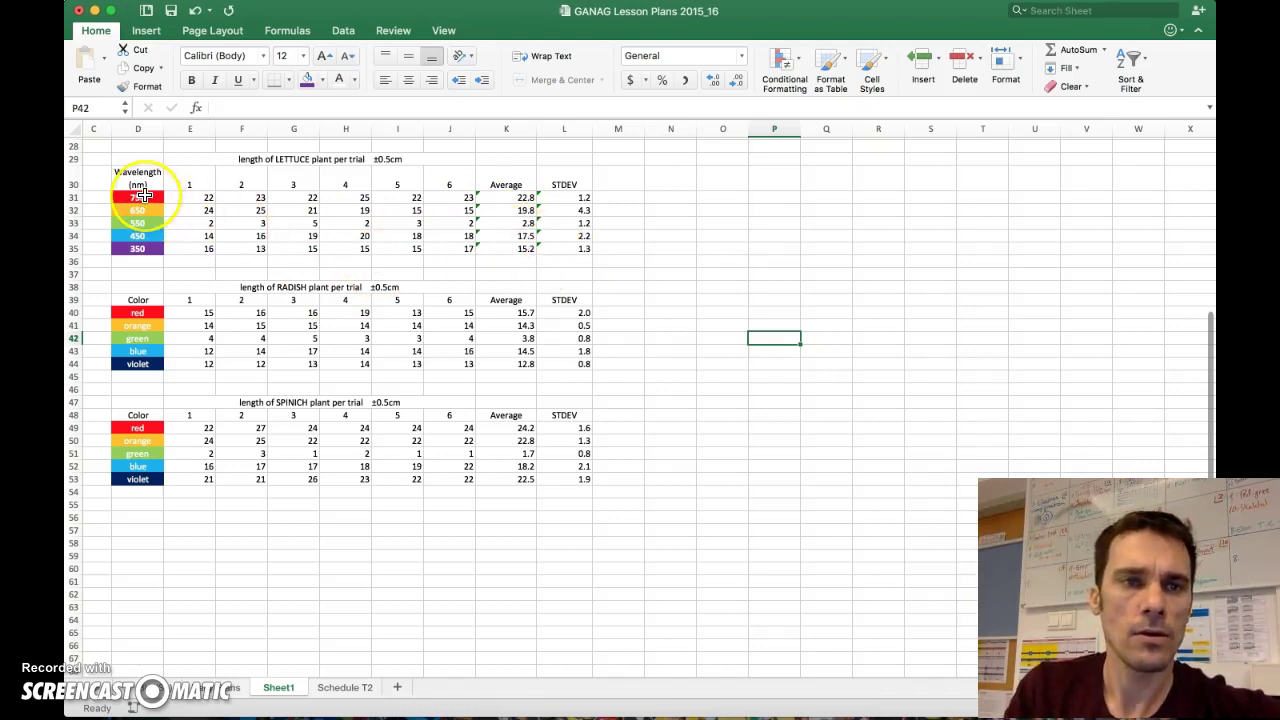
- Plot averages K31:K35, K40:K44 and K49:K53 against wavelengths D31:D35 as Scatter with Smooth Lines and Markers, and place the chart beside the data tables
{"action": "left_click_drag", "start_coordinate": [144, 197], "coordinate": [144, 249]}
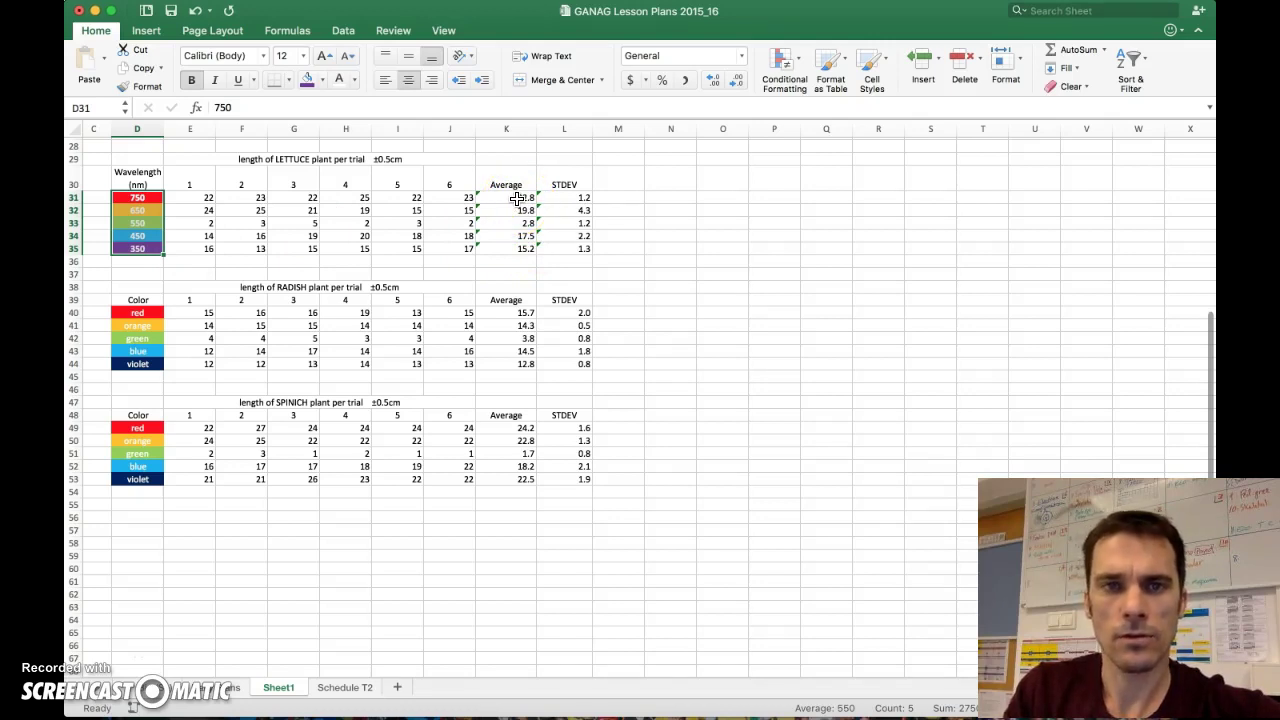
{"action": "left_click_drag", "start_coordinate": [517, 199], "coordinate": [517, 246]}
{"action": "left_click", "coordinate": [516, 314]}
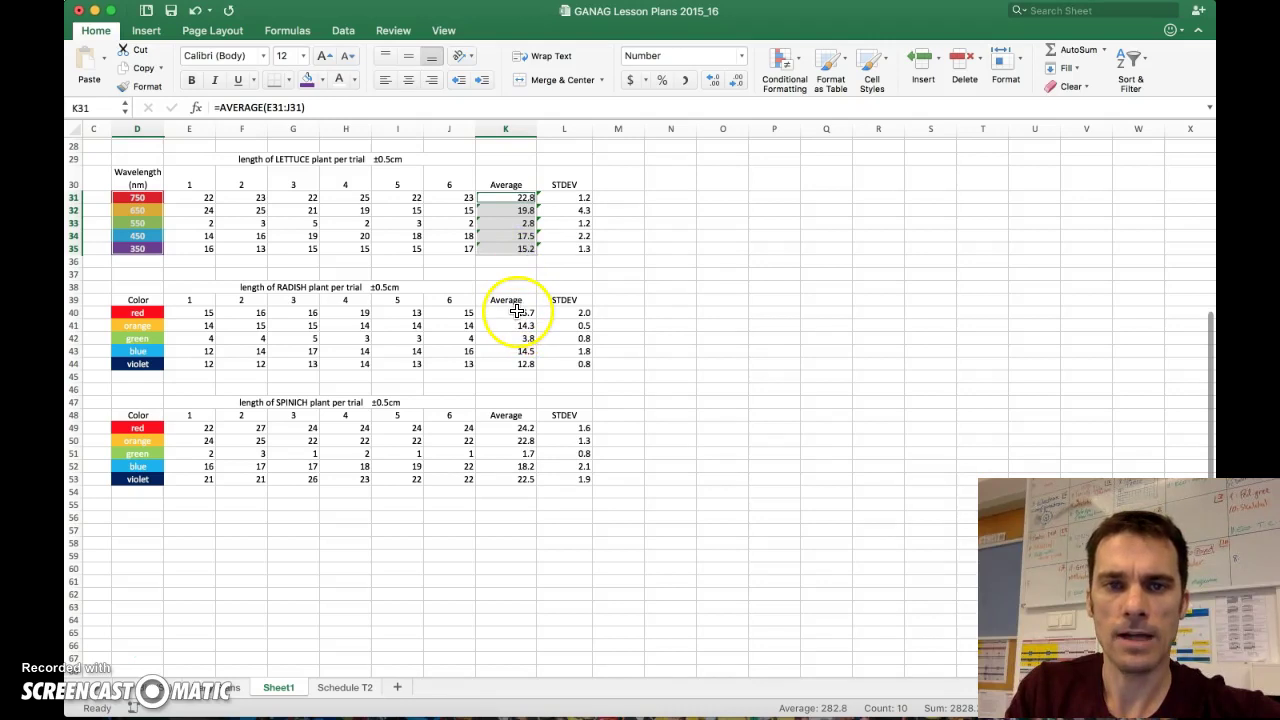
{"action": "left_click_drag", "start_coordinate": [516, 312], "coordinate": [518, 358]}
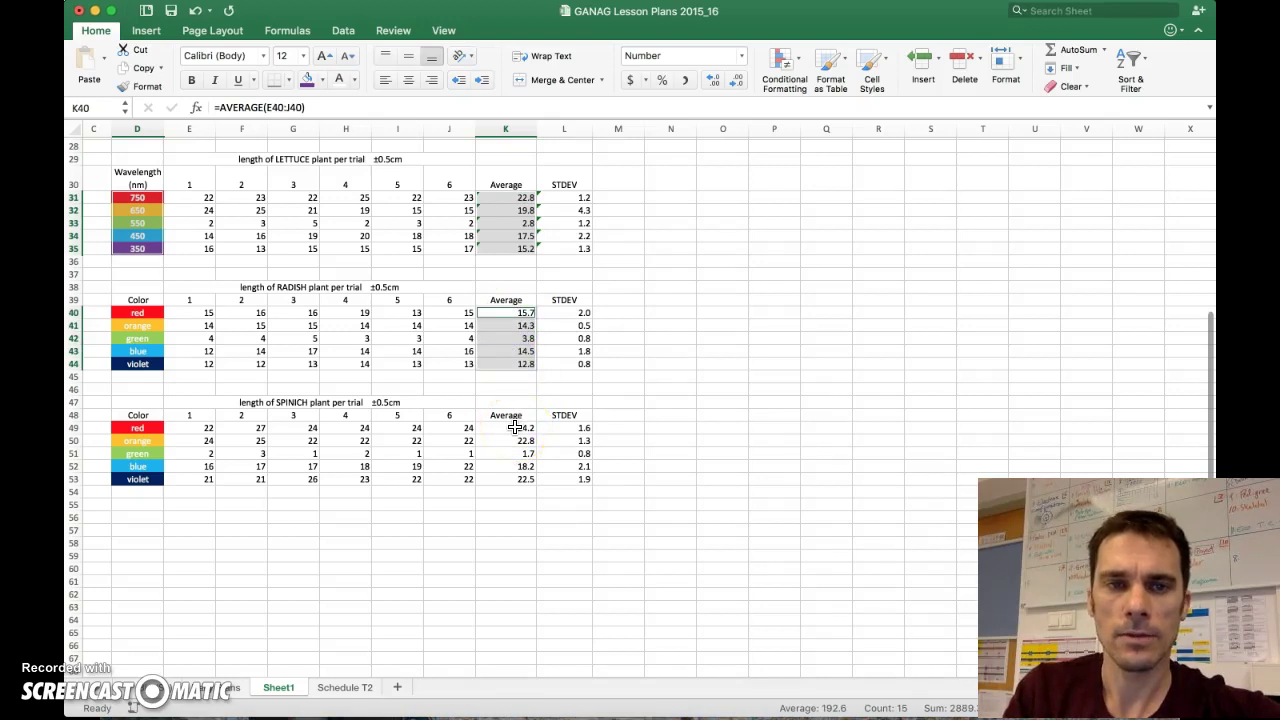
{"action": "left_click_drag", "start_coordinate": [514, 427], "coordinate": [515, 478]}
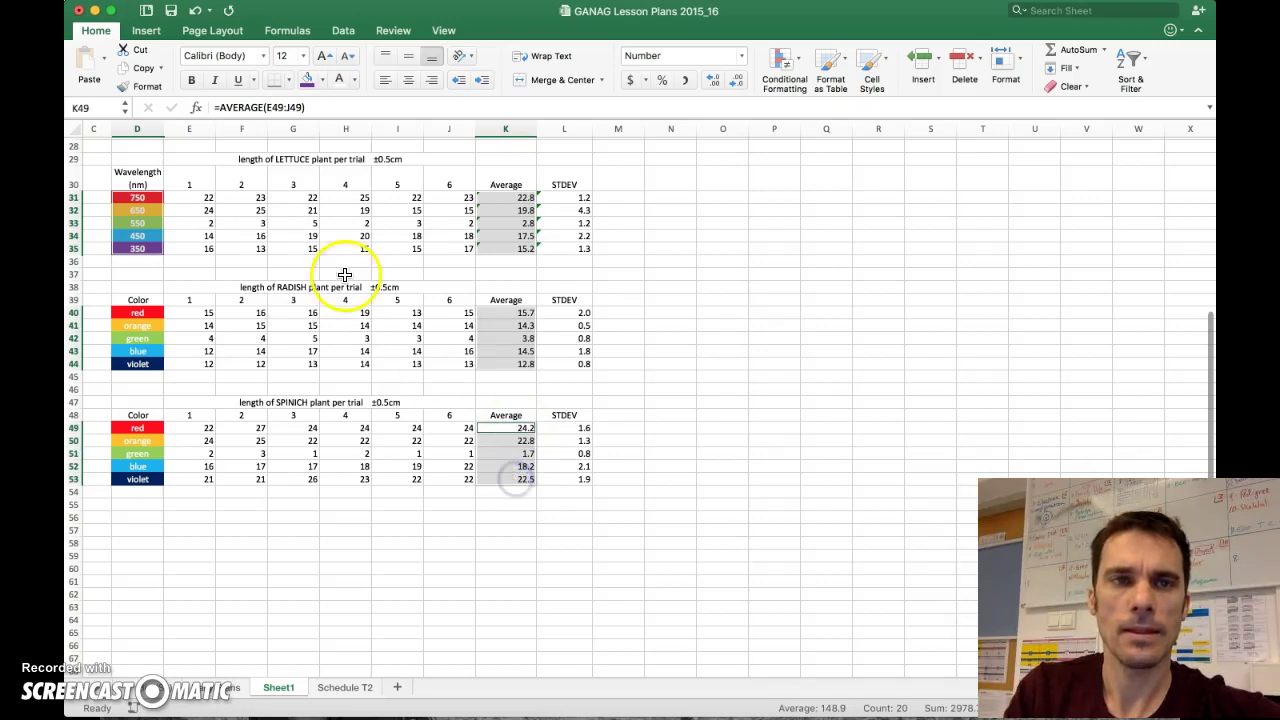
{"action": "left_click", "coordinate": [146, 31]}
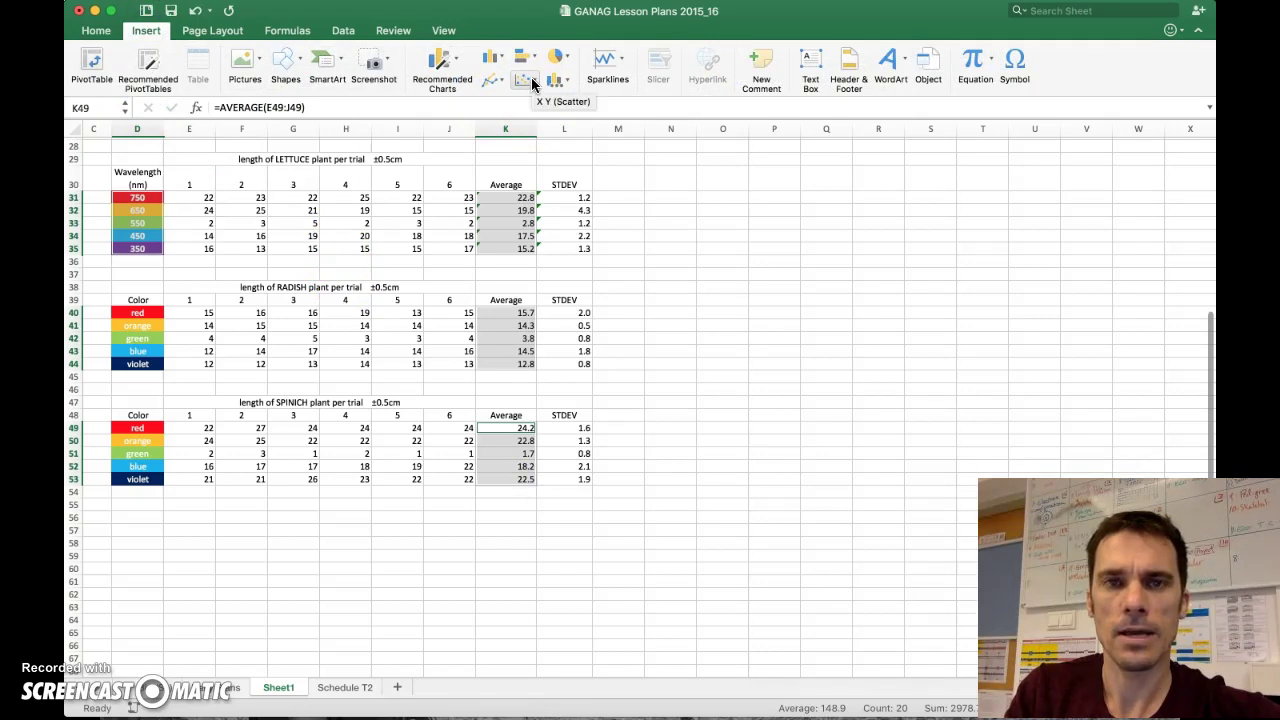
{"action": "left_click", "coordinate": [530, 80]}
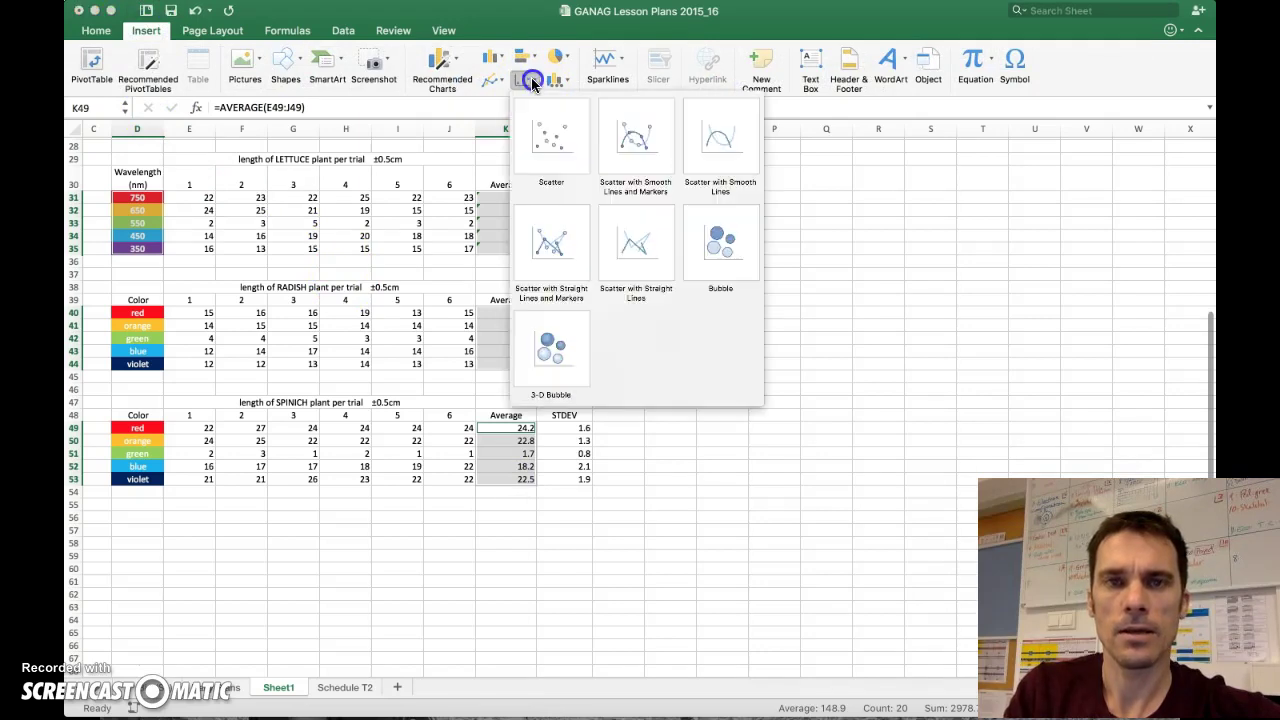
{"action": "left_click", "coordinate": [624, 144]}
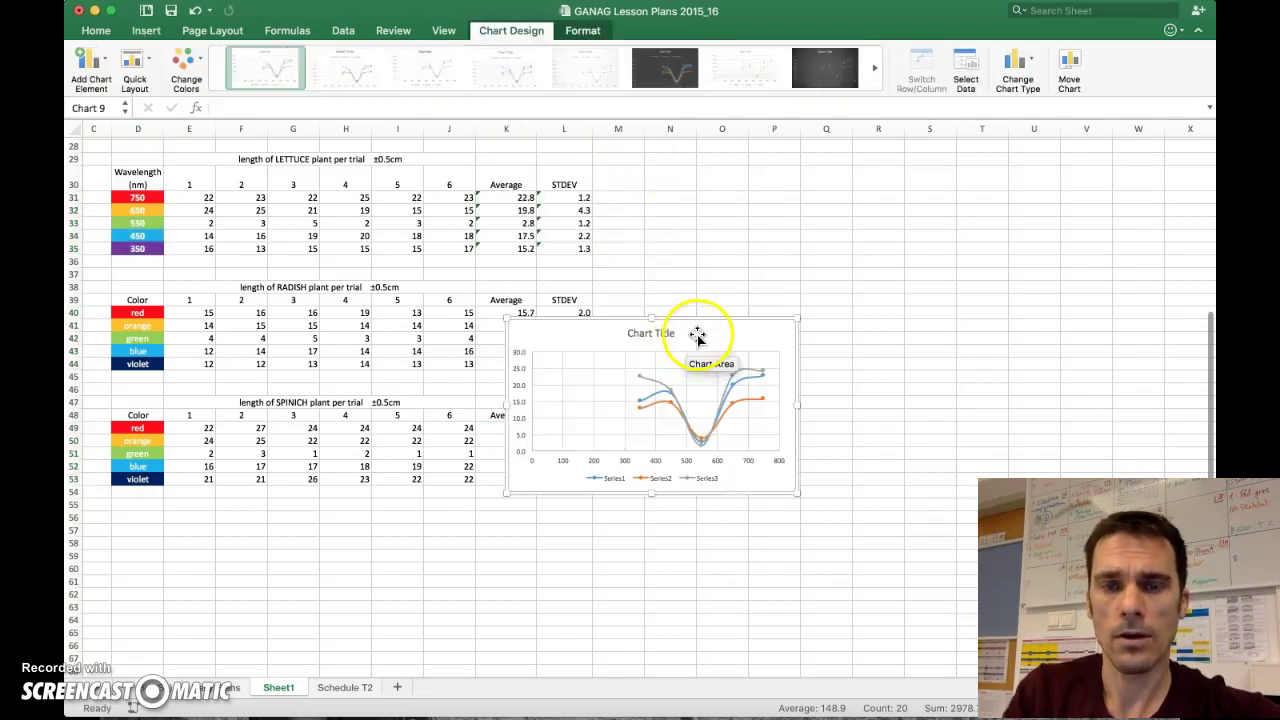
{"action": "left_click_drag", "start_coordinate": [698, 337], "coordinate": [809, 212]}
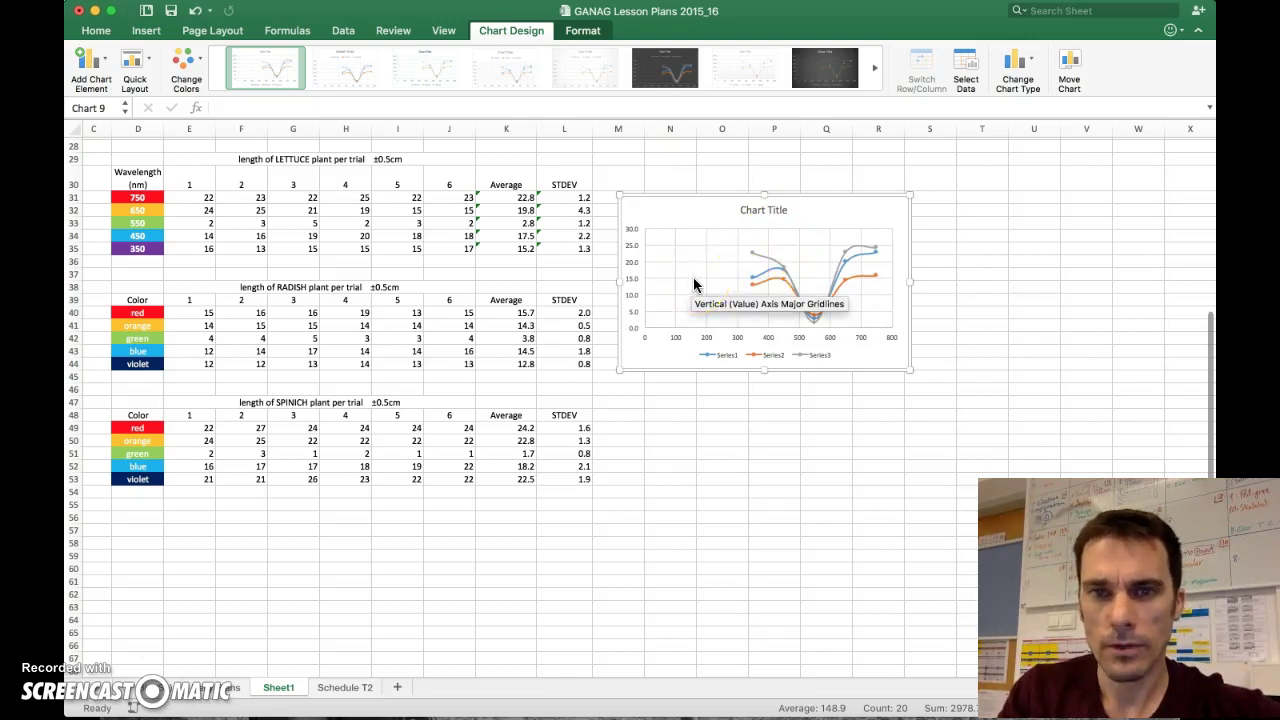
- Set the minimum bound of the chart's horizontal wavelength axis to 300
{"action": "left_click", "coordinate": [684, 338]}
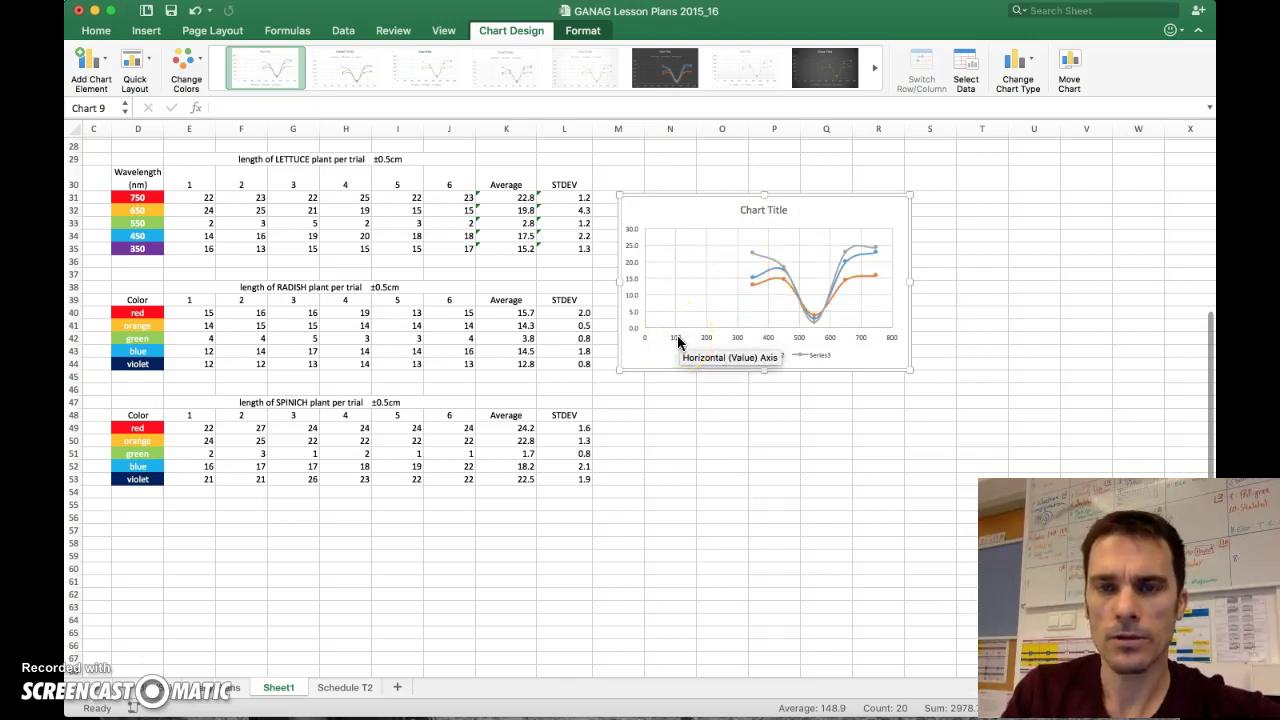
{"action": "double_click", "coordinate": [678, 340]}
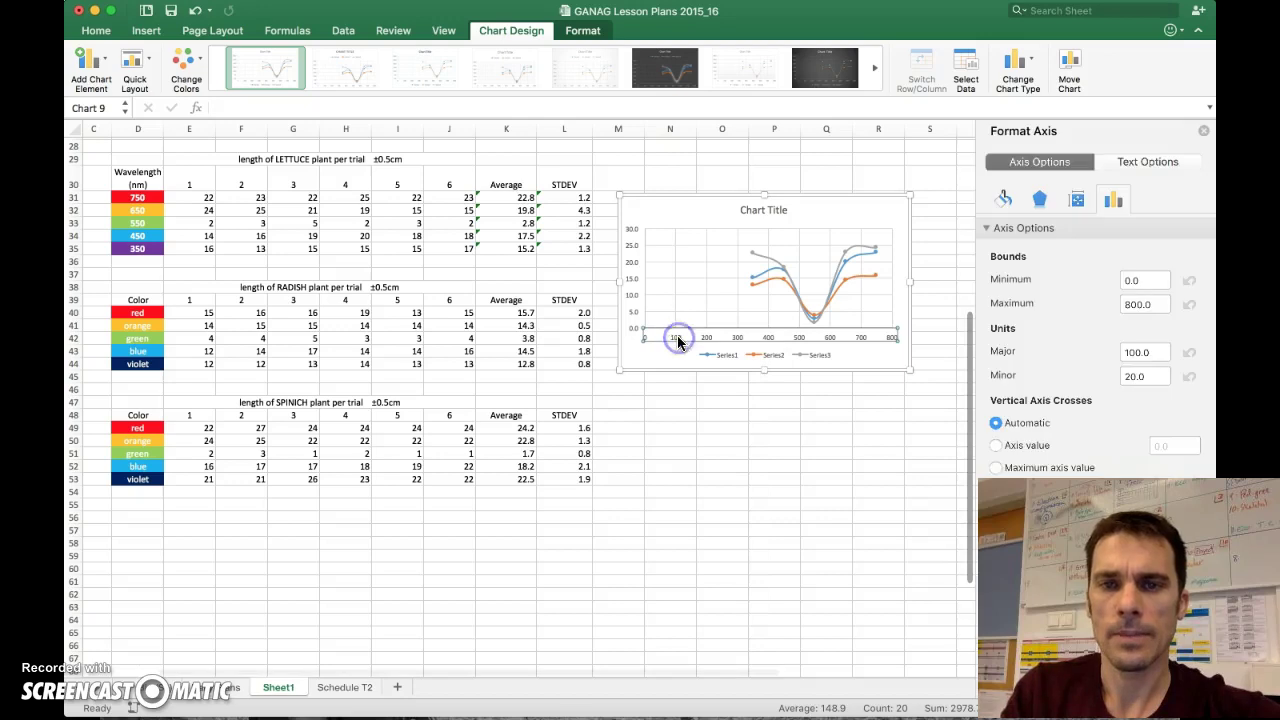
{"action": "left_click", "coordinate": [728, 340]}
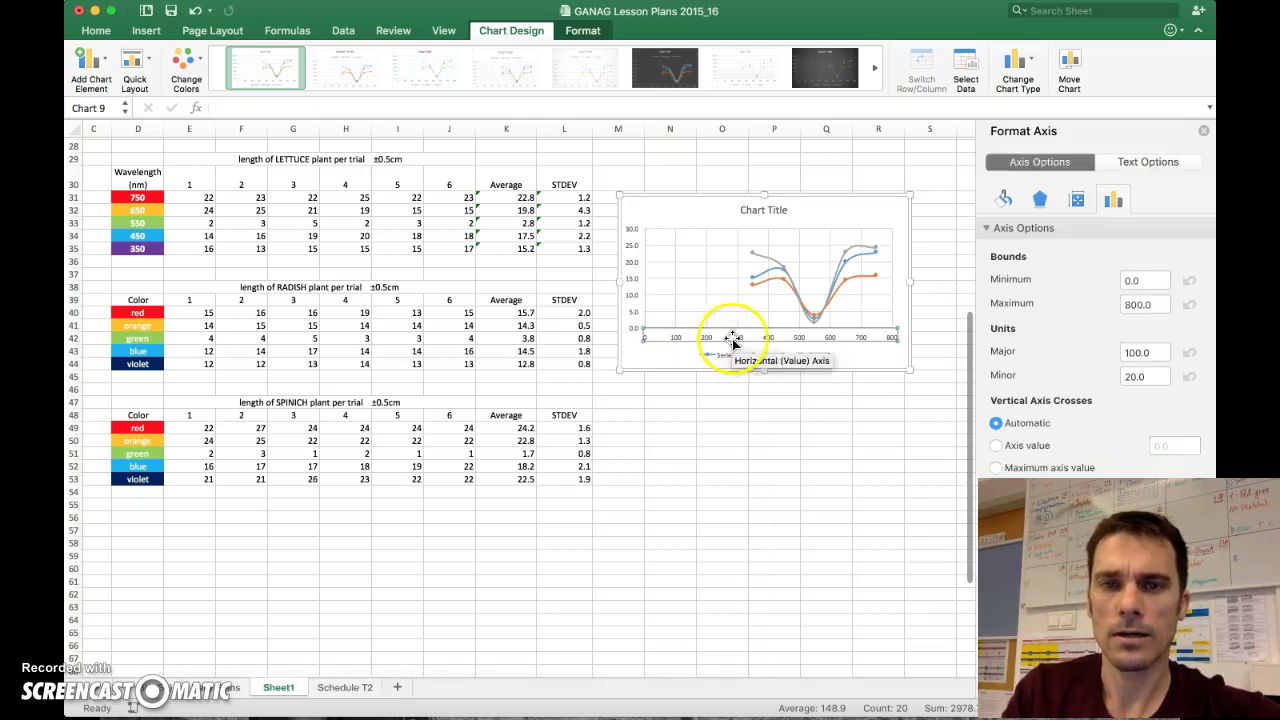
{"action": "left_click", "coordinate": [803, 337]}
{"action": "left_click", "coordinate": [692, 338]}
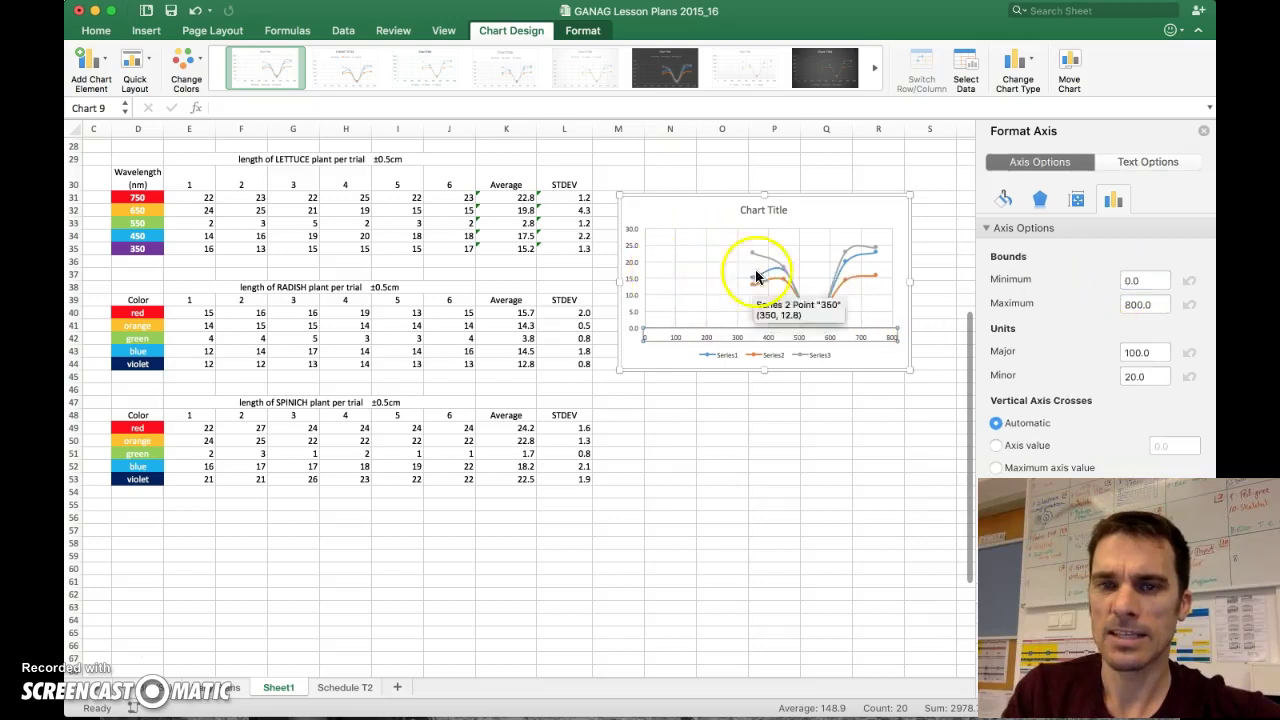
{"action": "left_click", "coordinate": [1133, 284]}
{"action": "left_click", "coordinate": [1143, 281]}
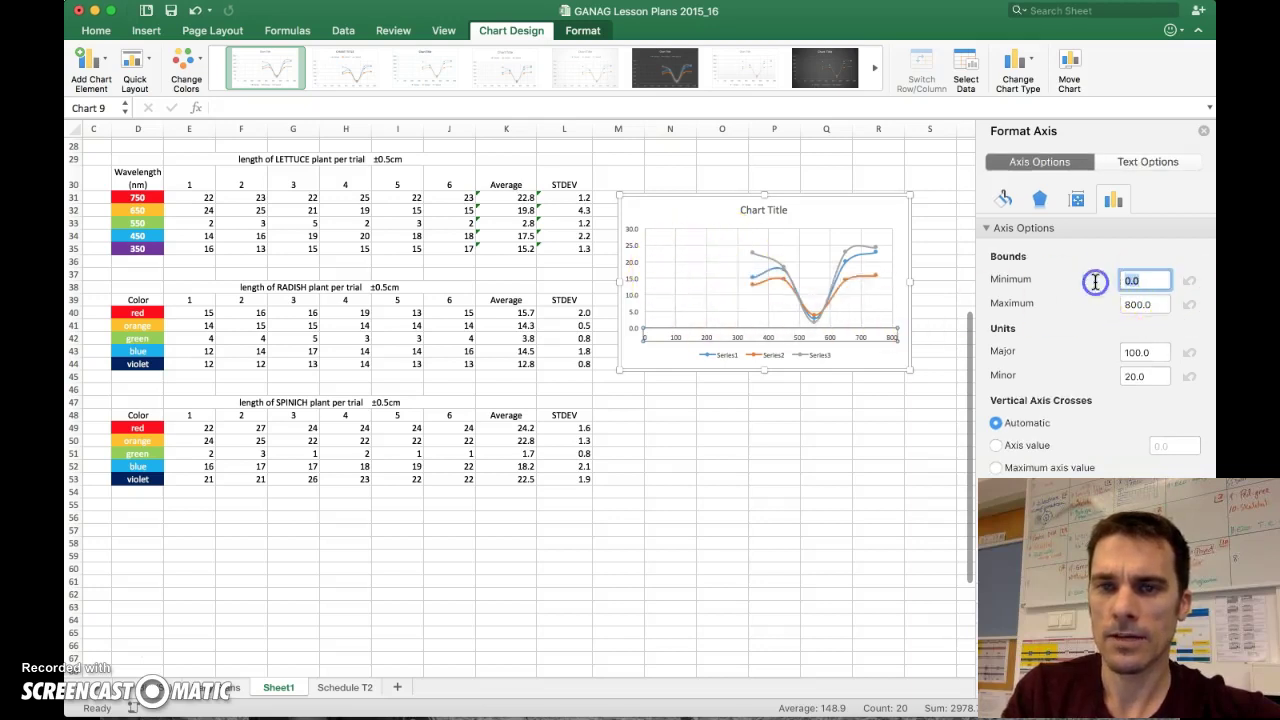
{"action": "type", "text": "300"}
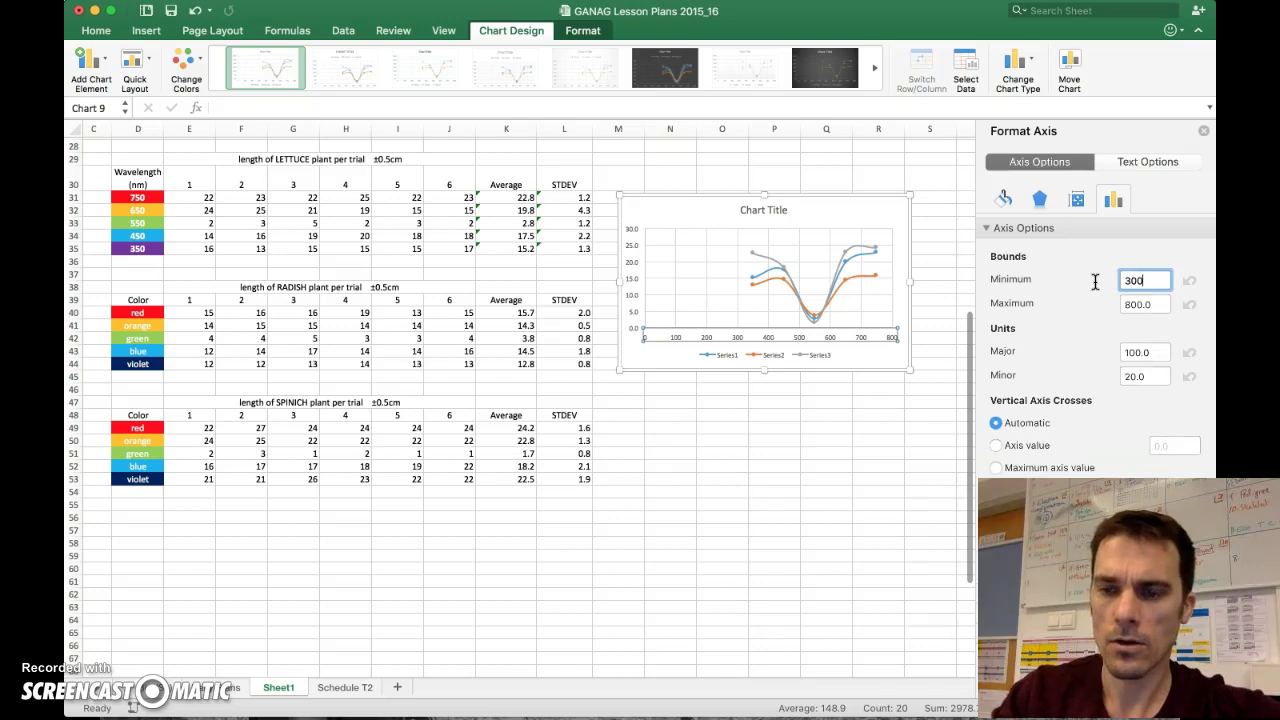
{"action": "key", "text": "Return"}
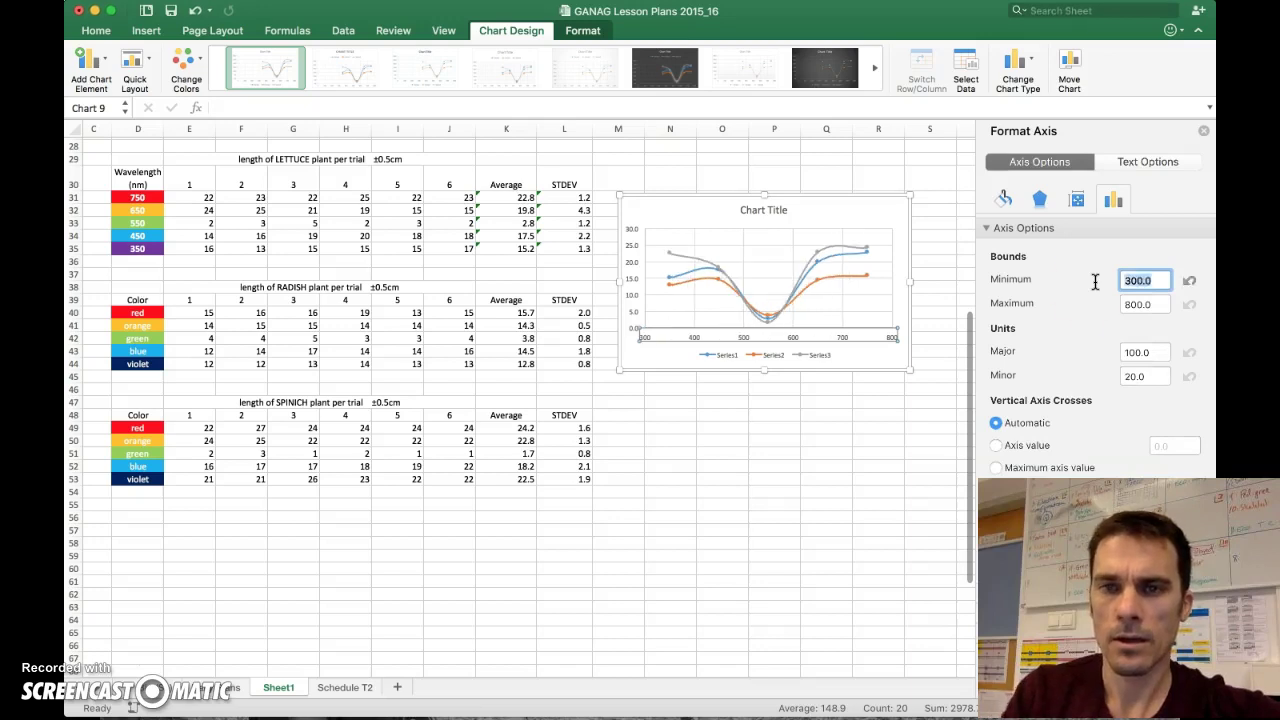
- Enlarge the scatter chart so it extends down to about row 53
{"action": "left_click", "coordinate": [909, 381]}
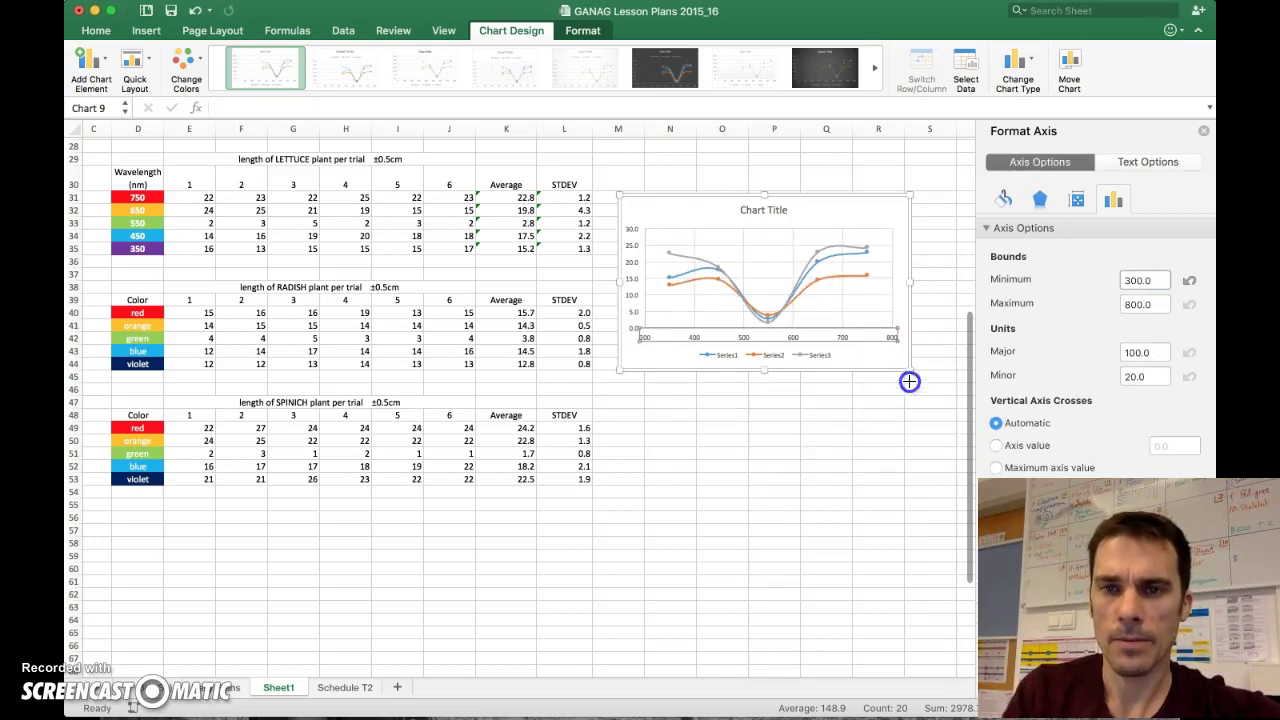
{"action": "left_click_drag", "start_coordinate": [909, 381], "coordinate": [929, 472]}
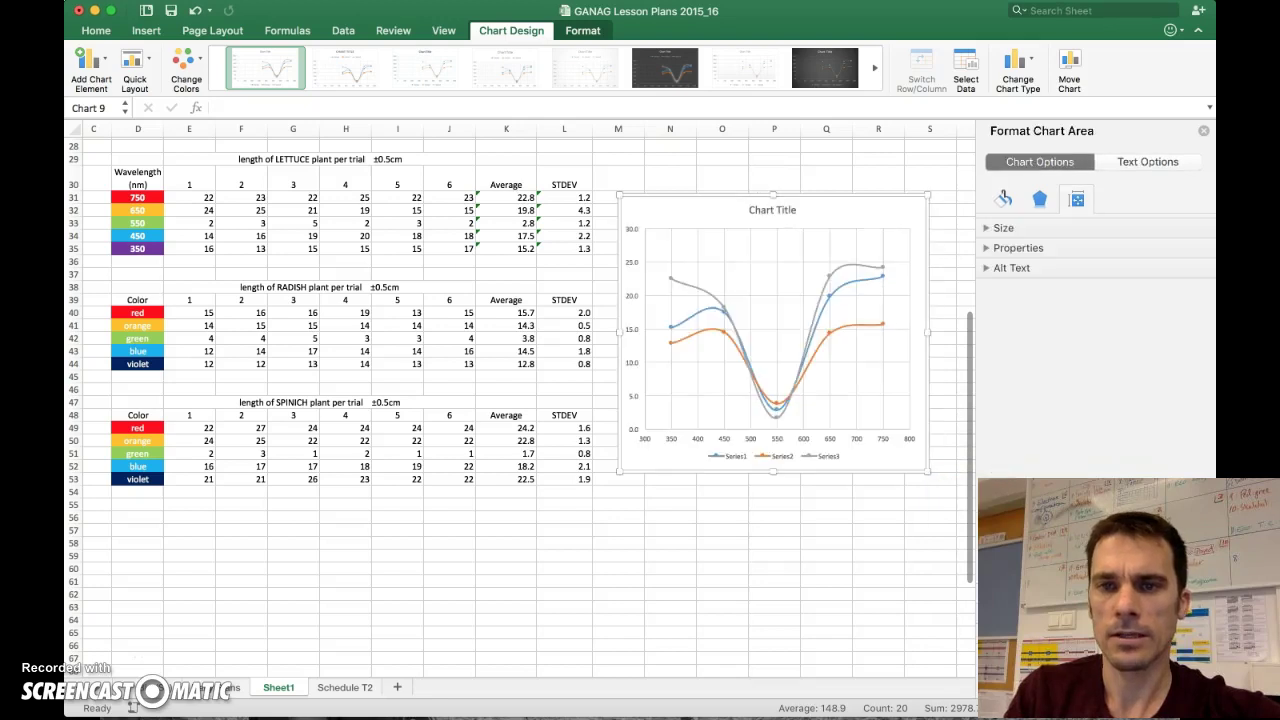
{"action": "left_click", "coordinate": [634, 340]}
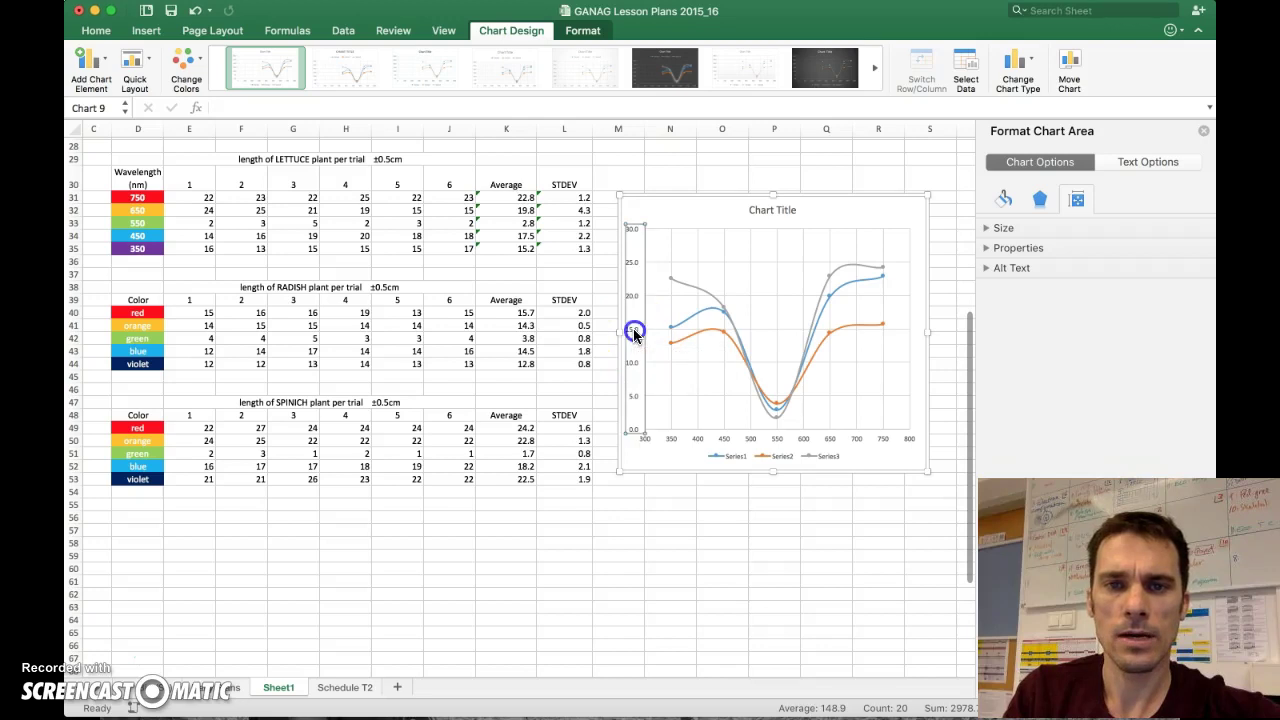
{"action": "left_click", "coordinate": [102, 68]}
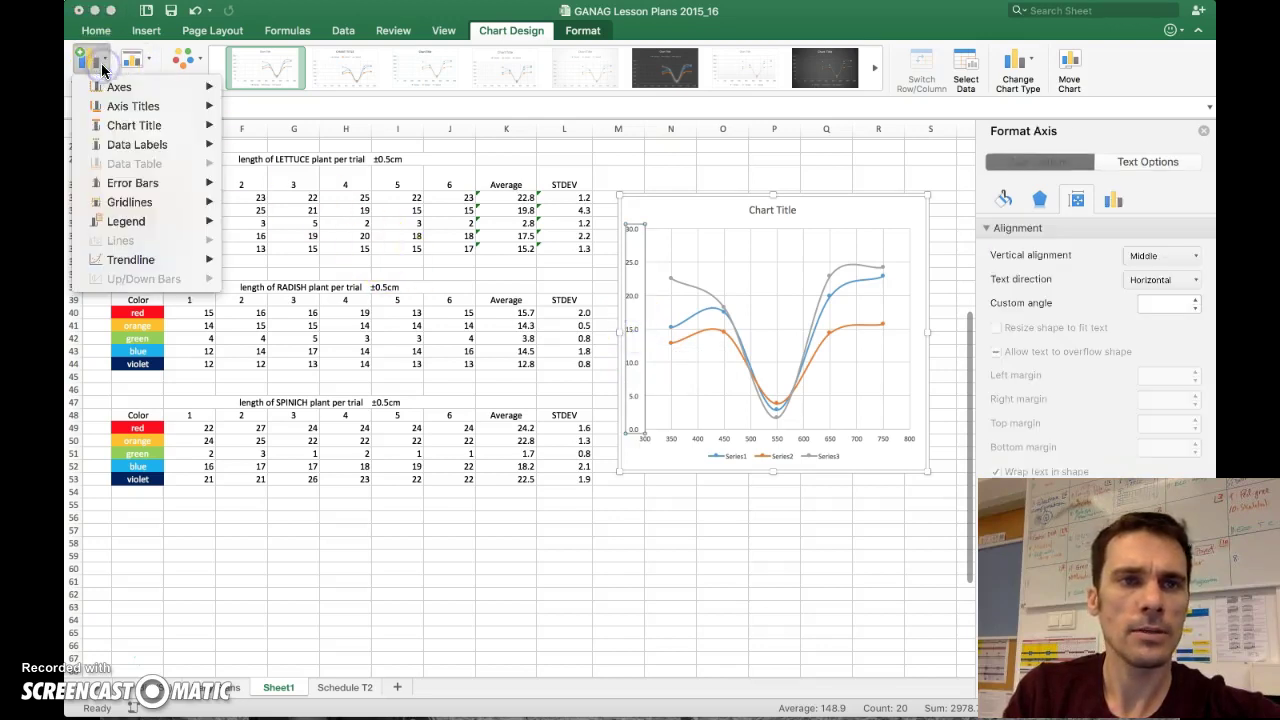
{"action": "left_click", "coordinate": [117, 106]}
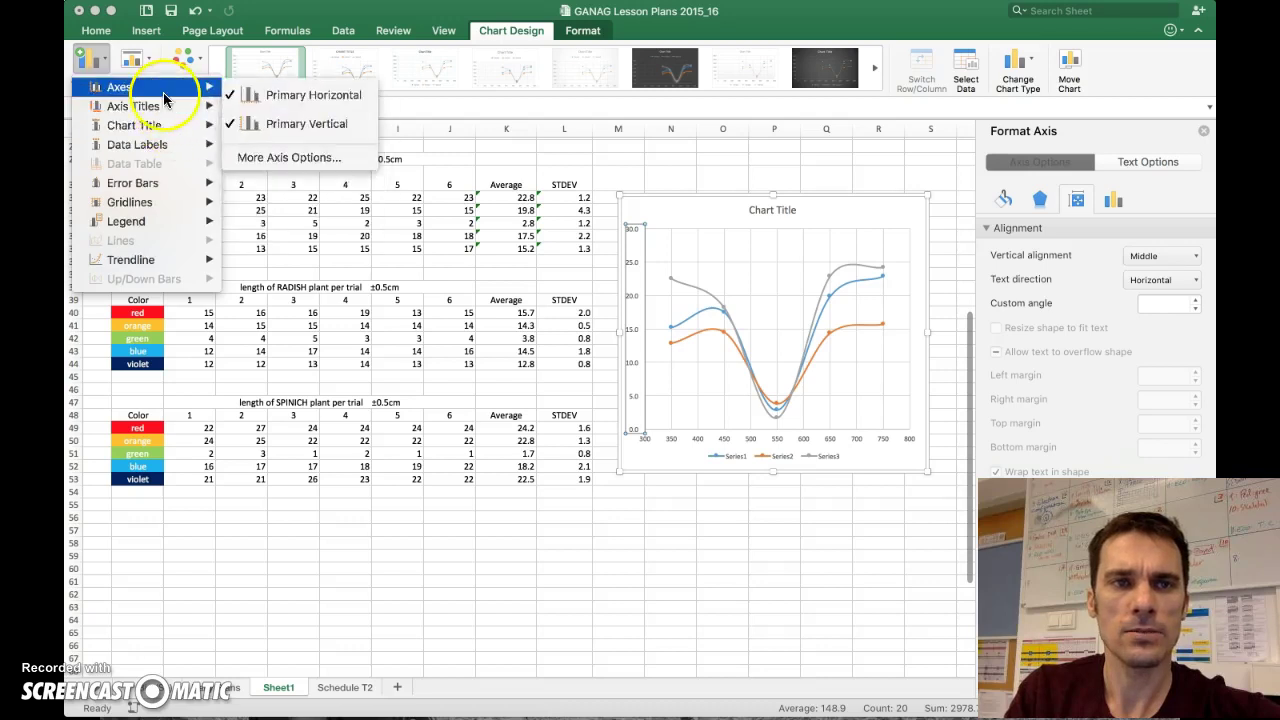
{"action": "mouse_move", "coordinate": [155, 130]}
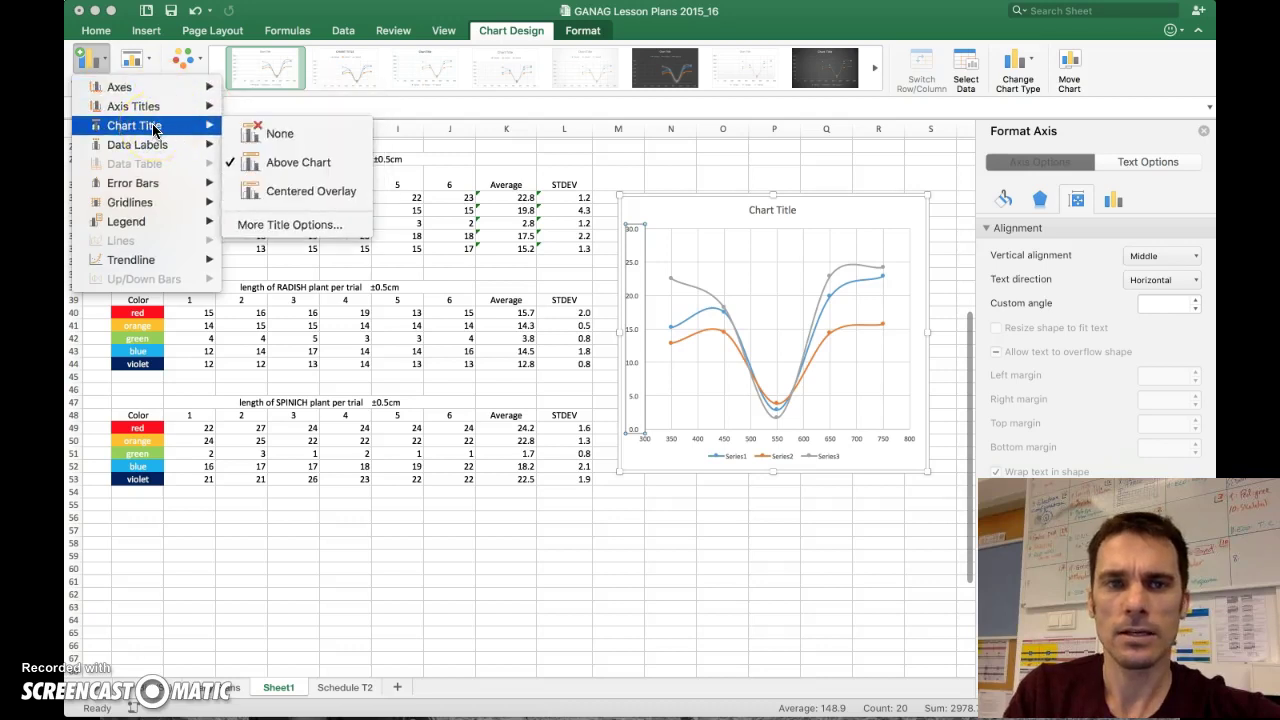
{"action": "left_click", "coordinate": [686, 583]}
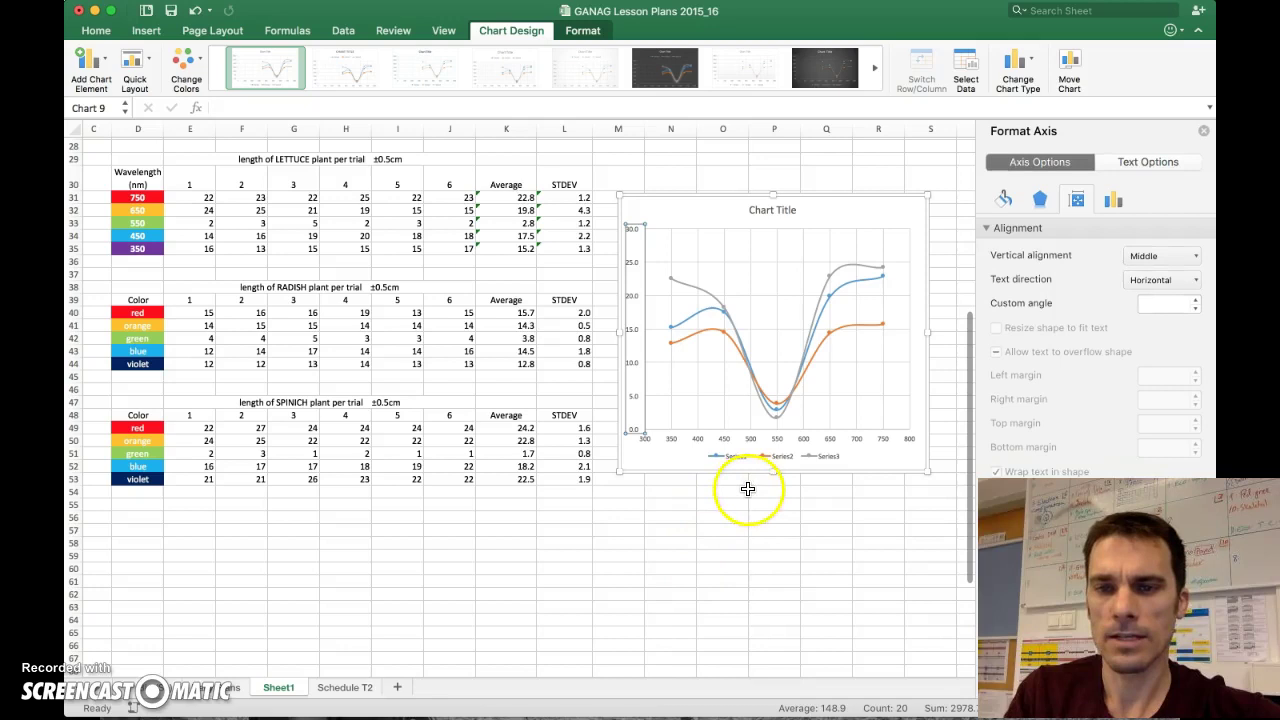
- Delete the series legend from the scatter chart
{"action": "left_click", "coordinate": [771, 459]}
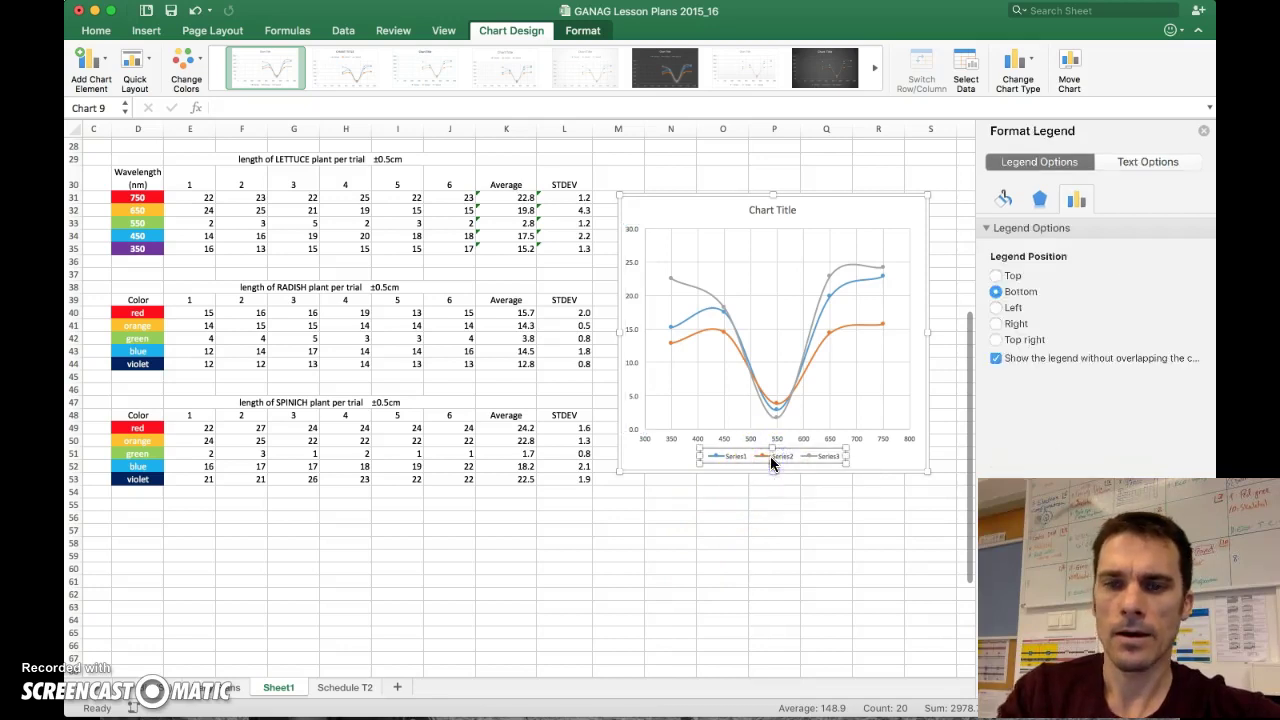
{"action": "key", "text": "Delete"}
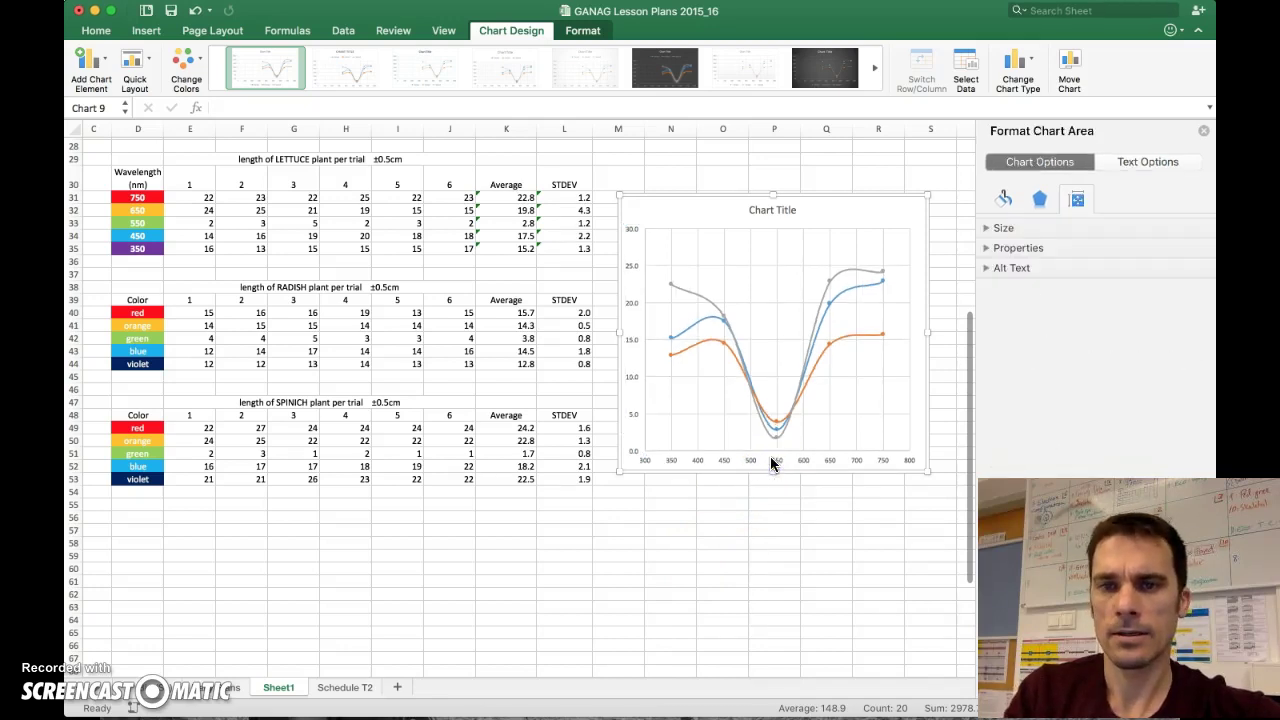
{"action": "left_click", "coordinate": [748, 447]}
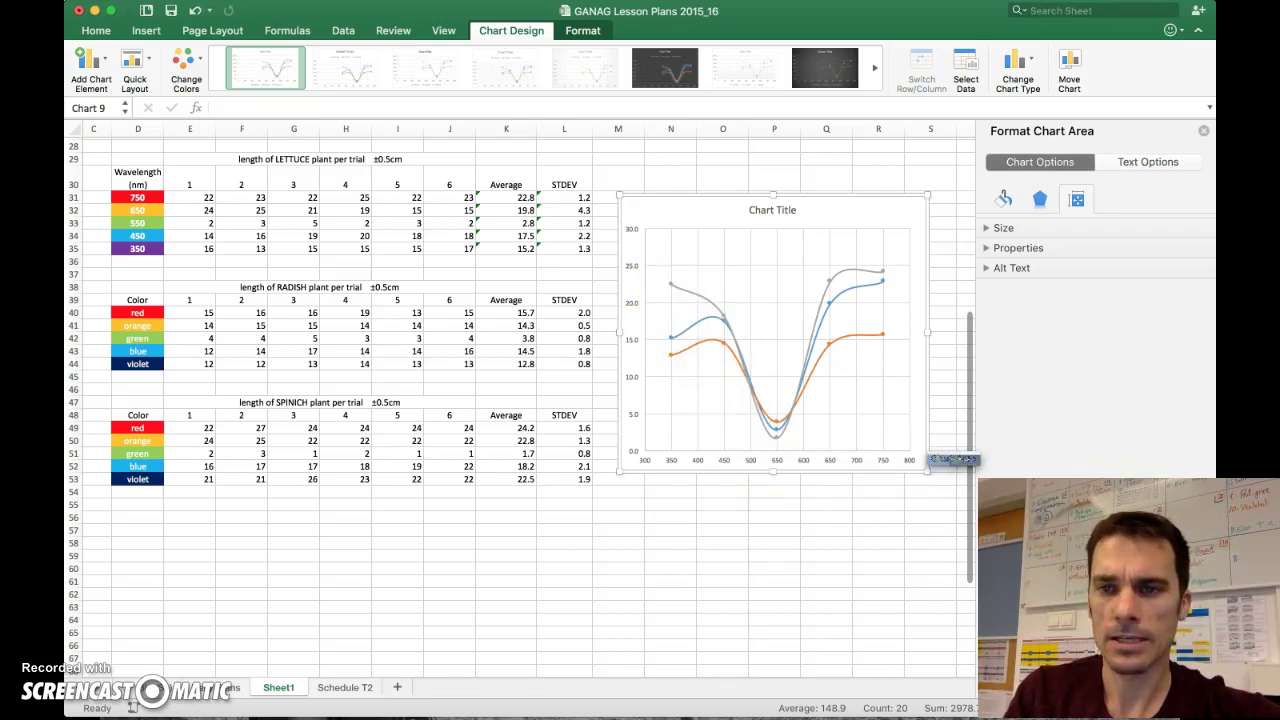
{"action": "left_click_drag", "start_coordinate": [1130, 600], "coordinate": [810, 630]}
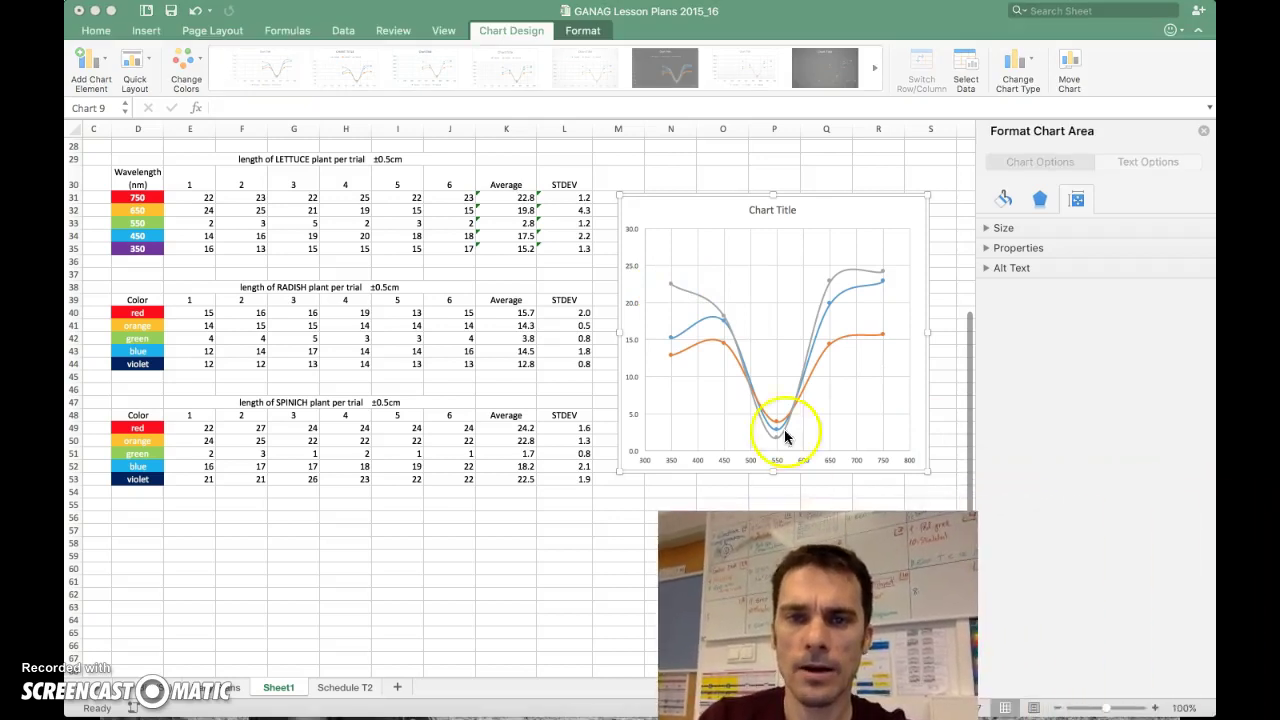
- Add error bars to the spinach average series (K49:K53) and open their detailed formatting options
{"action": "left_click", "coordinate": [689, 288]}
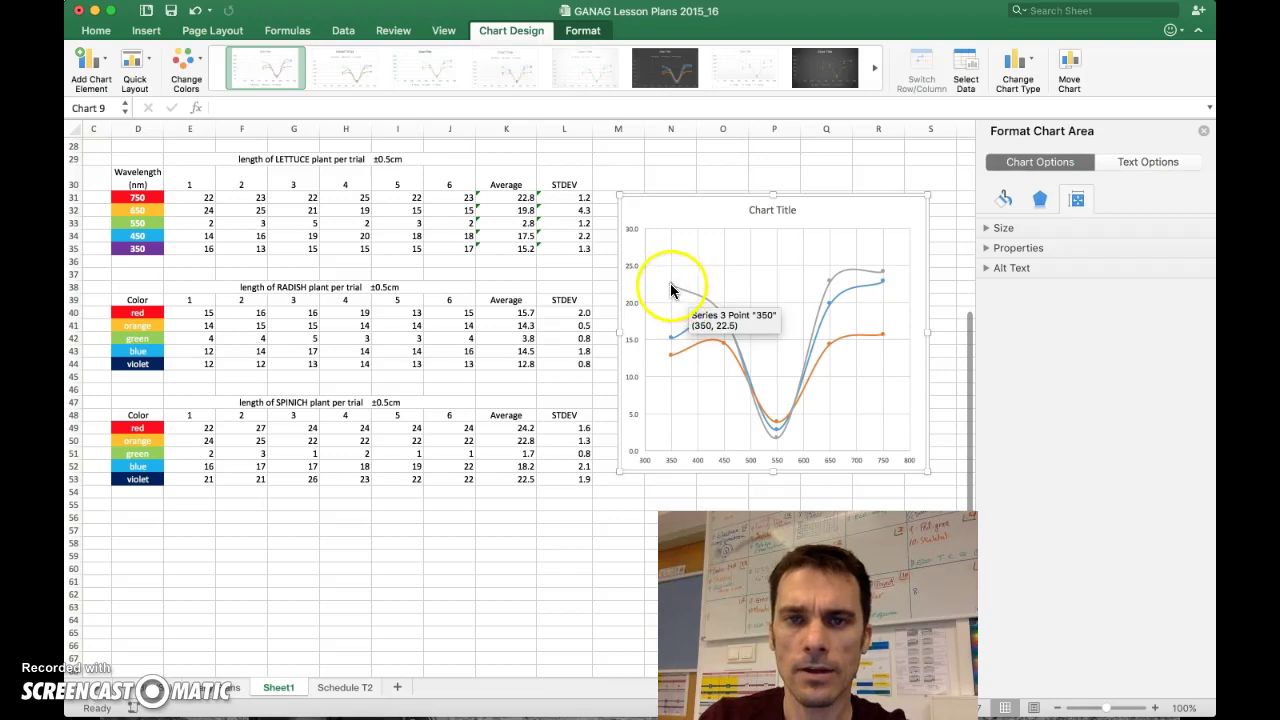
{"action": "mouse_move", "coordinate": [720, 318]}
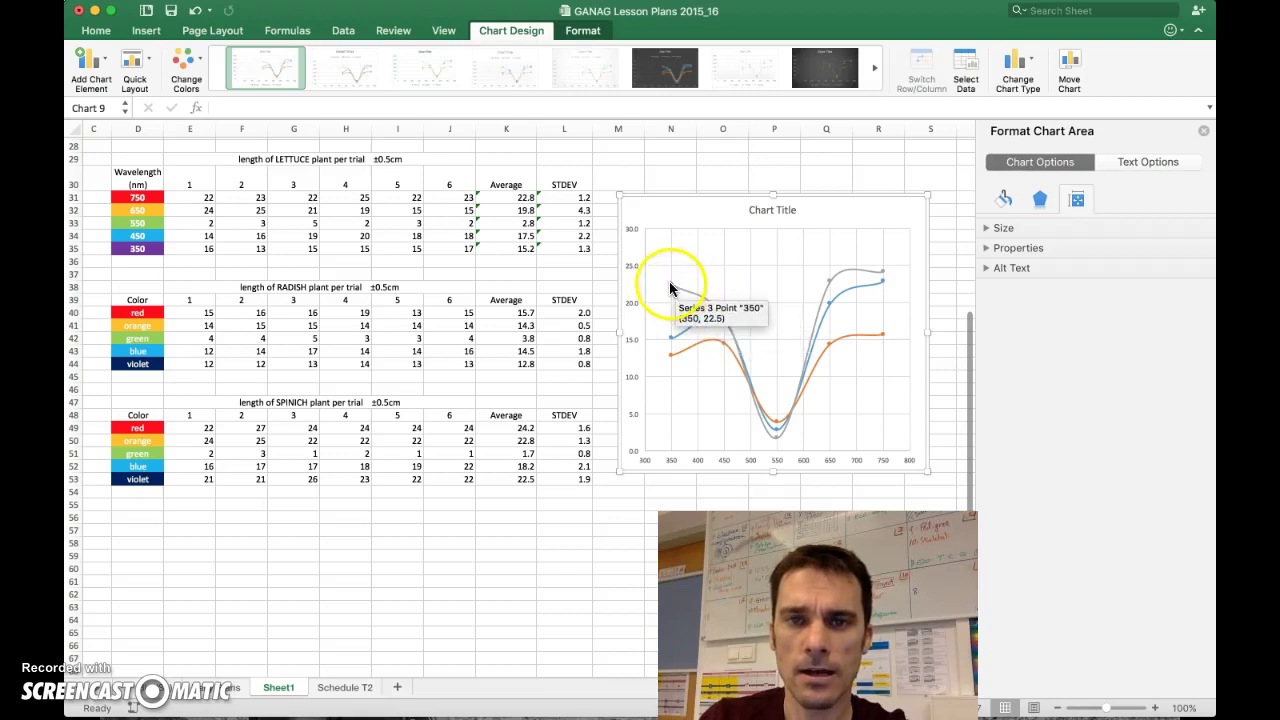
{"action": "left_click", "coordinate": [670, 286]}
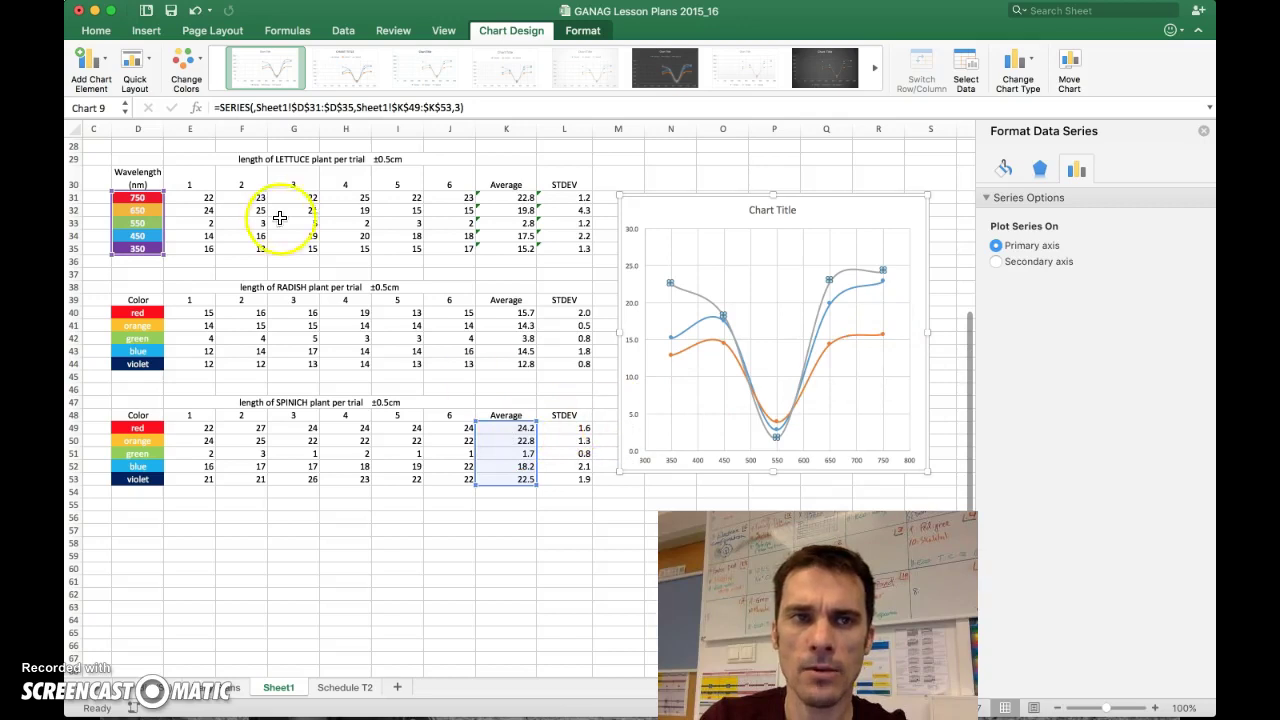
{"action": "left_click", "coordinate": [104, 66]}
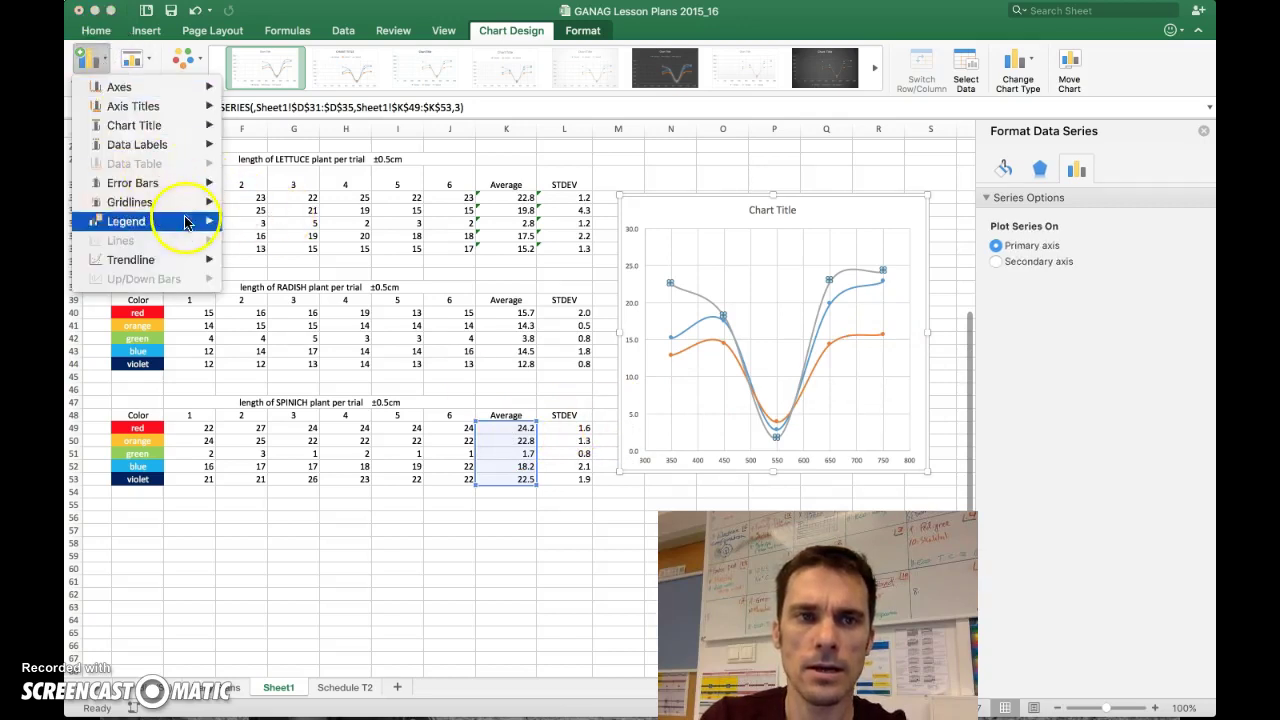
{"action": "mouse_move", "coordinate": [187, 192]}
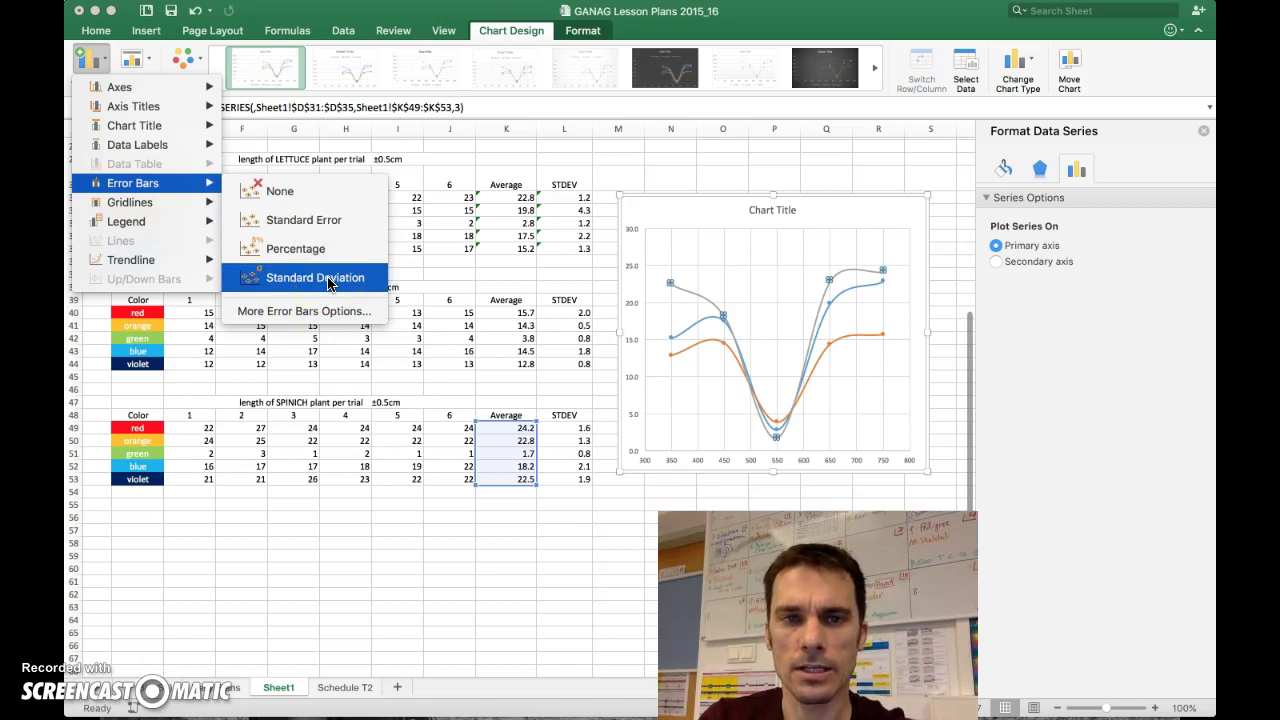
{"action": "left_click", "coordinate": [323, 314]}
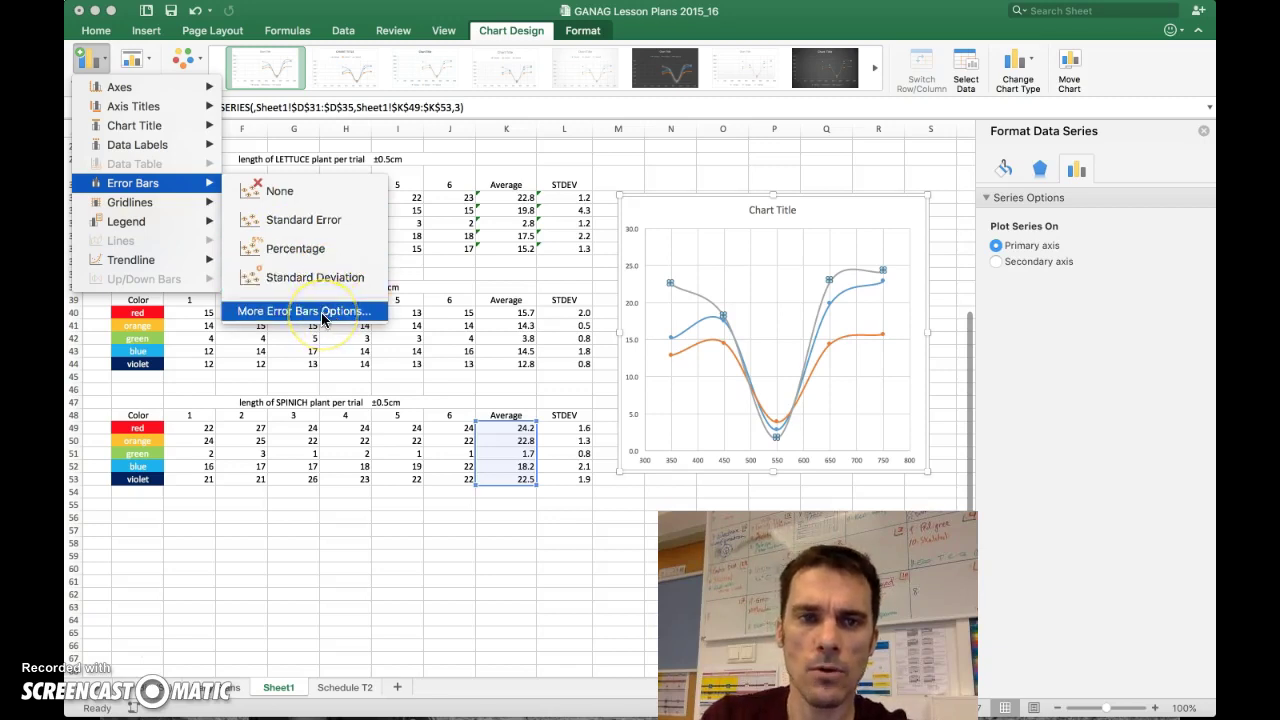
{"action": "left_click", "coordinate": [703, 398]}
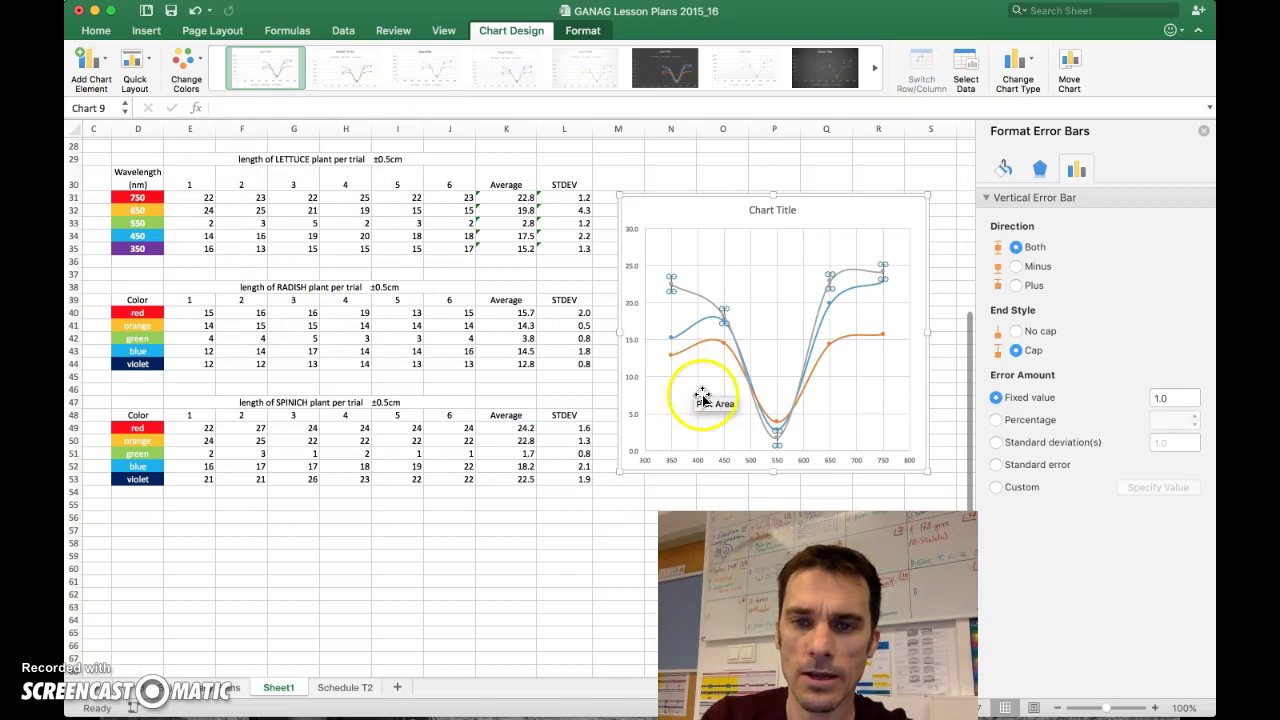
- Give the spinach series custom error bars, using standard deviations L49:L53 for both the positive and negative error values
{"action": "left_click", "coordinate": [996, 488]}
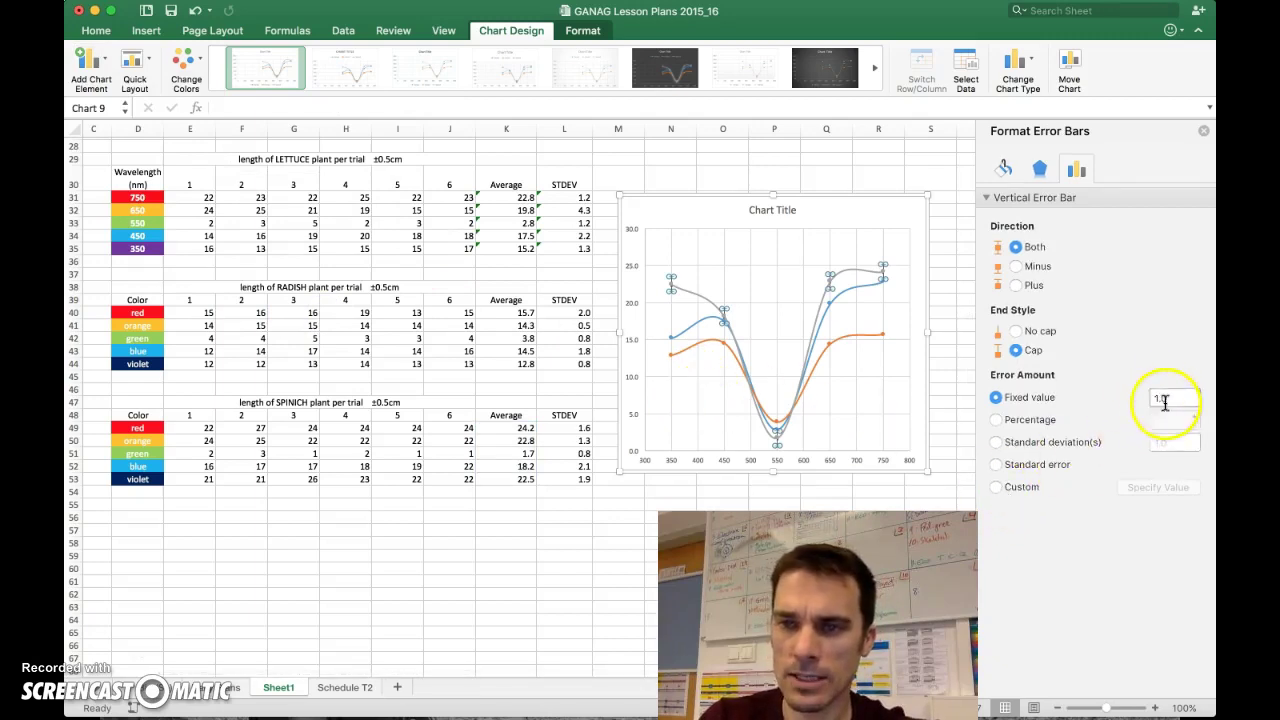
{"action": "left_click", "coordinate": [997, 489]}
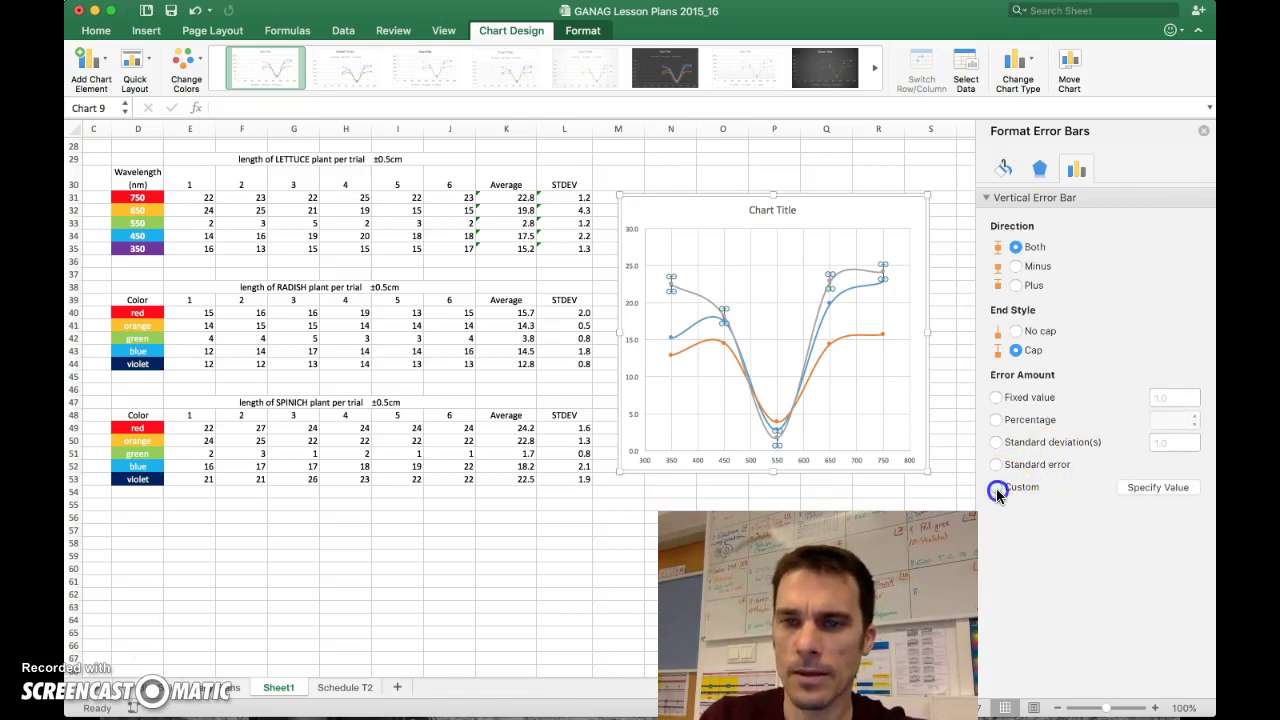
{"action": "left_click", "coordinate": [1155, 488]}
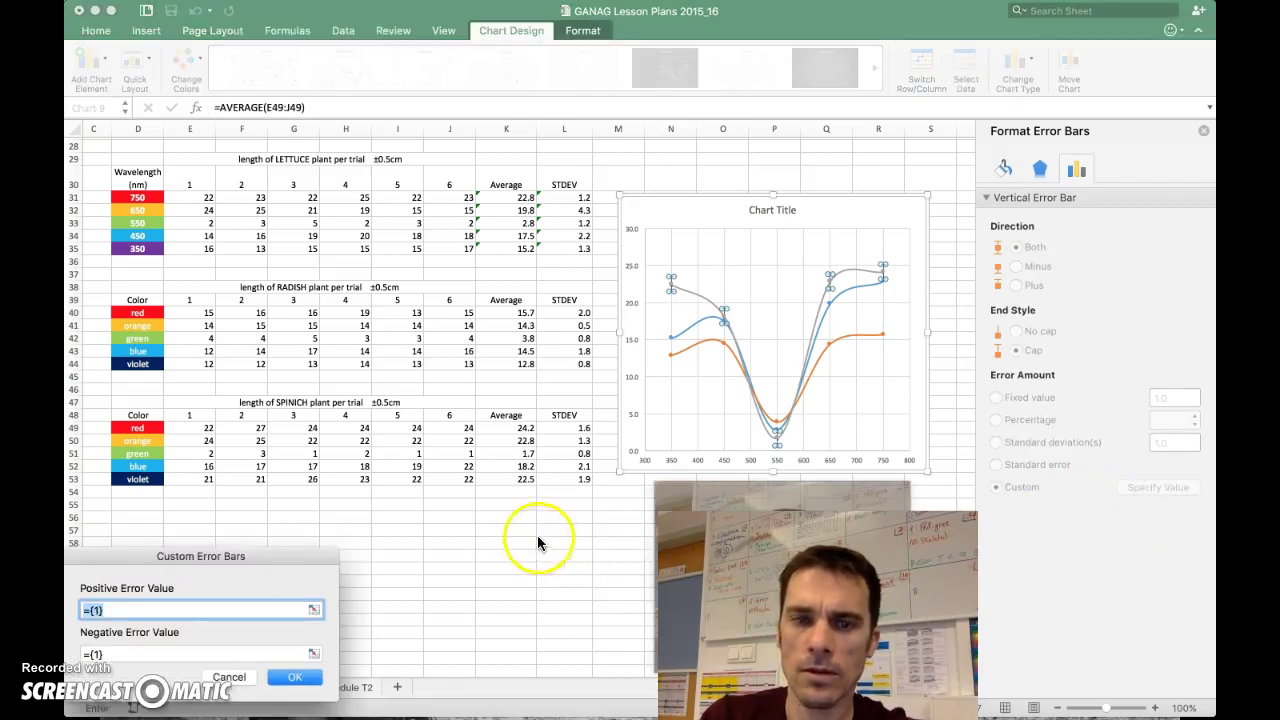
{"action": "left_click", "coordinate": [564, 428]}
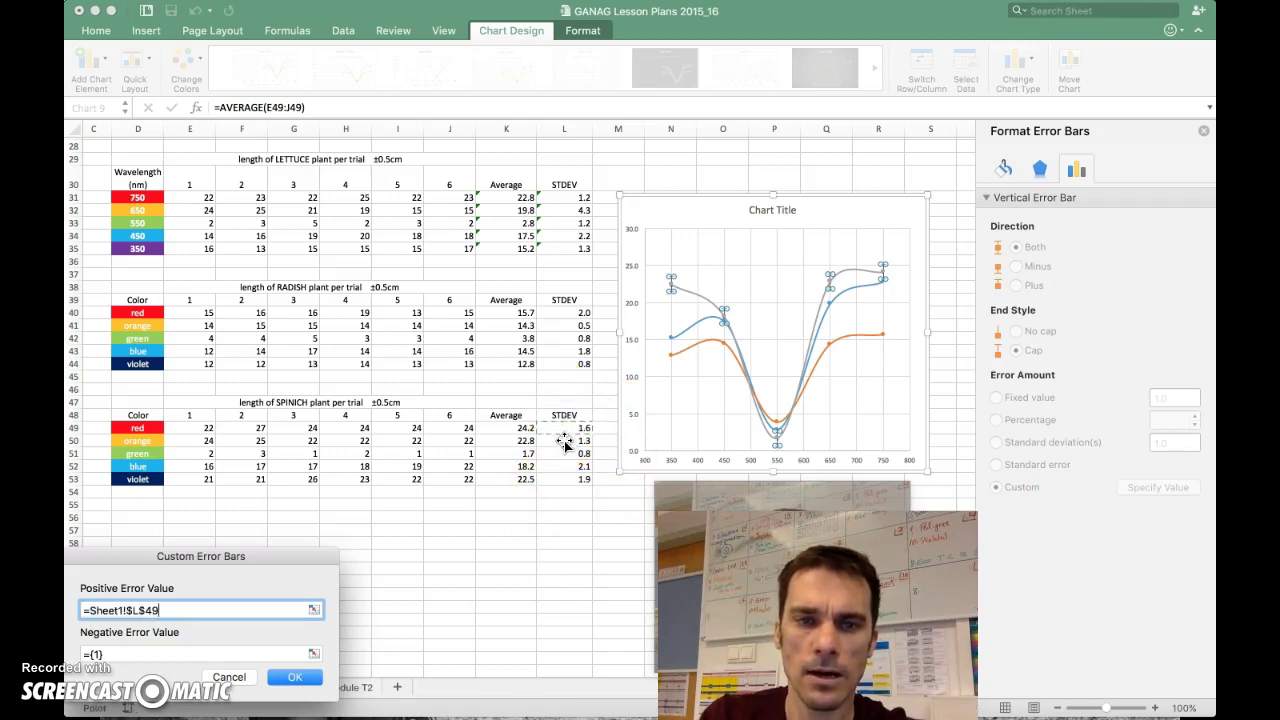
{"action": "left_click", "coordinate": [568, 480]}
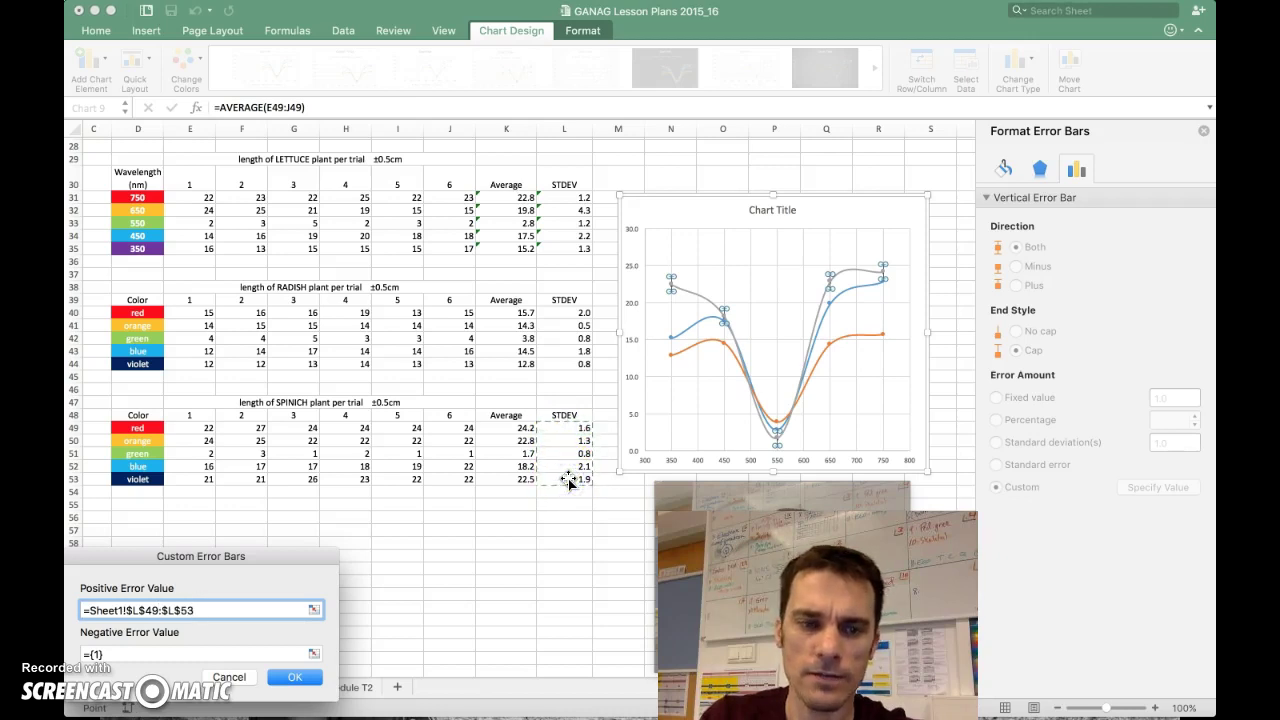
{"action": "left_click", "coordinate": [567, 486]}
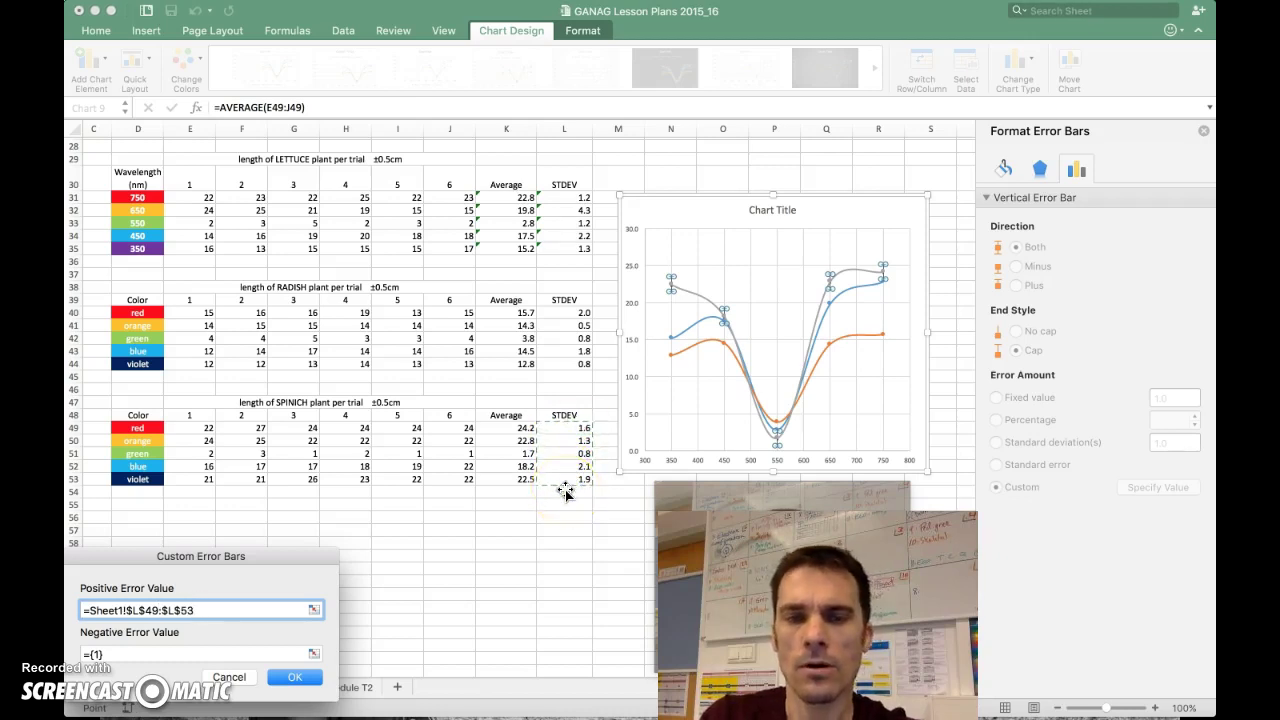
{"action": "left_click", "coordinate": [240, 652]}
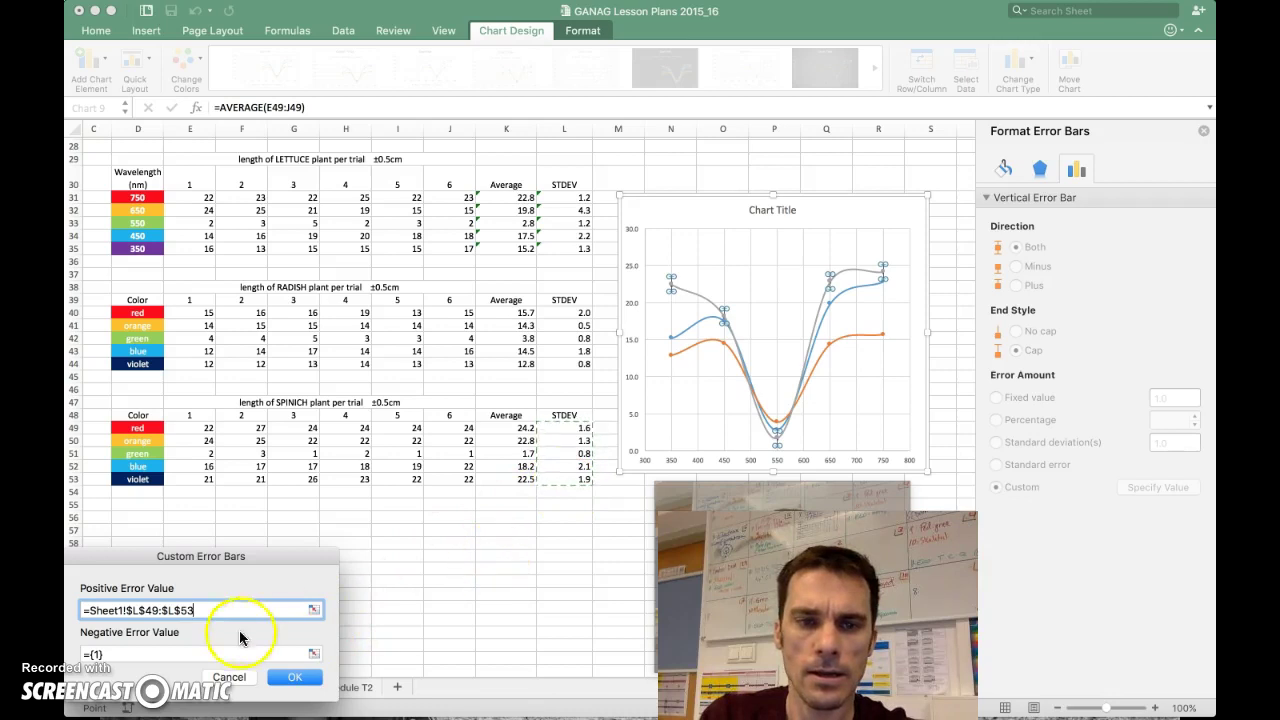
{"action": "left_click", "coordinate": [565, 432]}
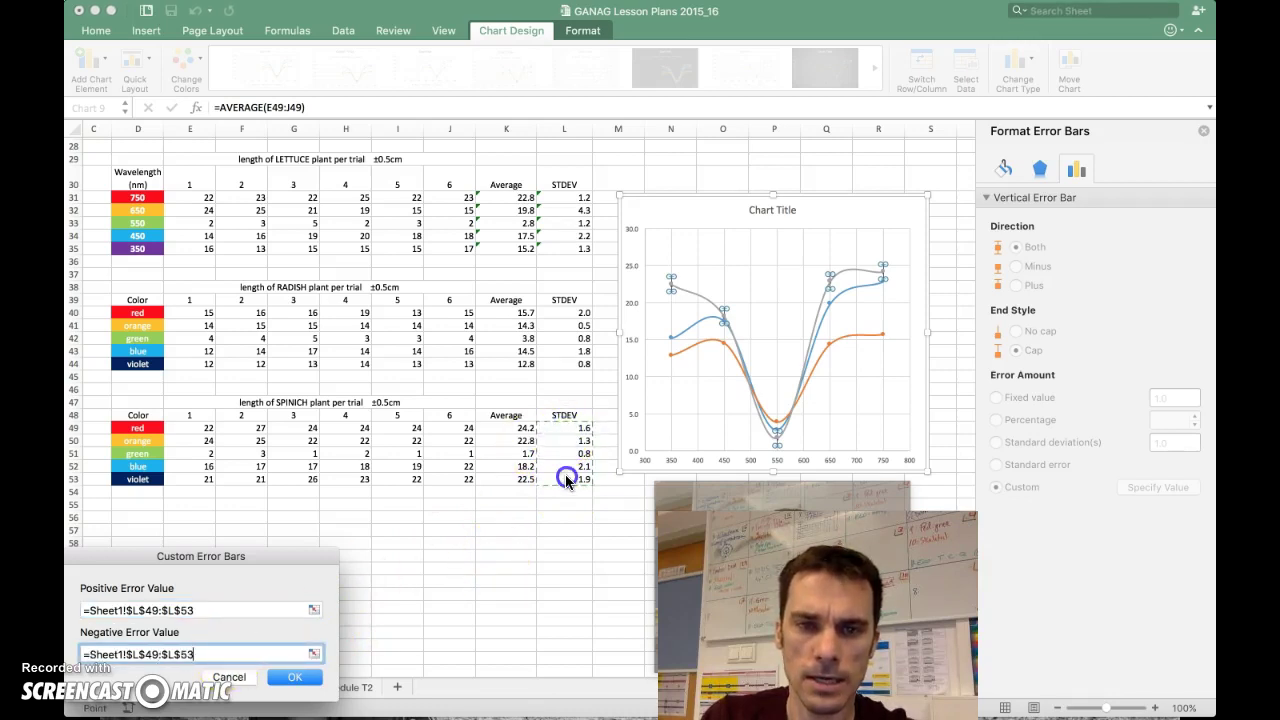
{"action": "left_click", "coordinate": [292, 677]}
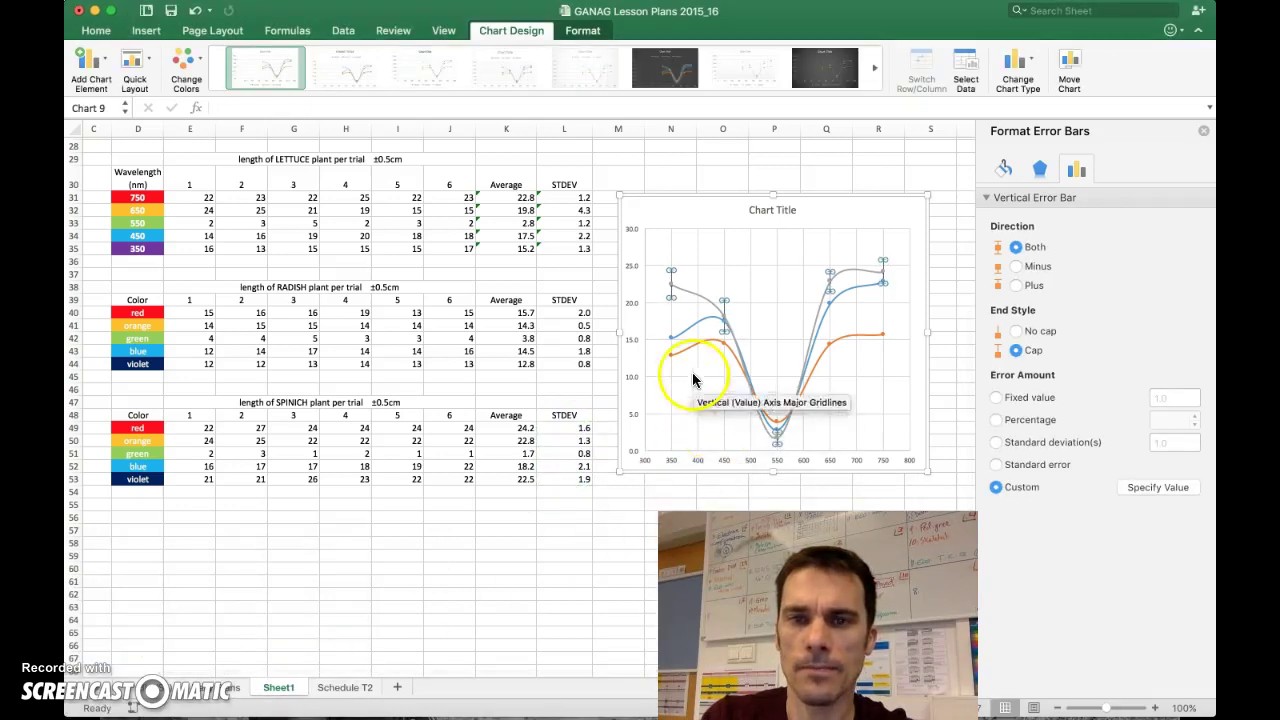
- Add error bars to the lettuce average series (K31:K35) and open their detailed formatting options
{"action": "left_click", "coordinate": [669, 337]}
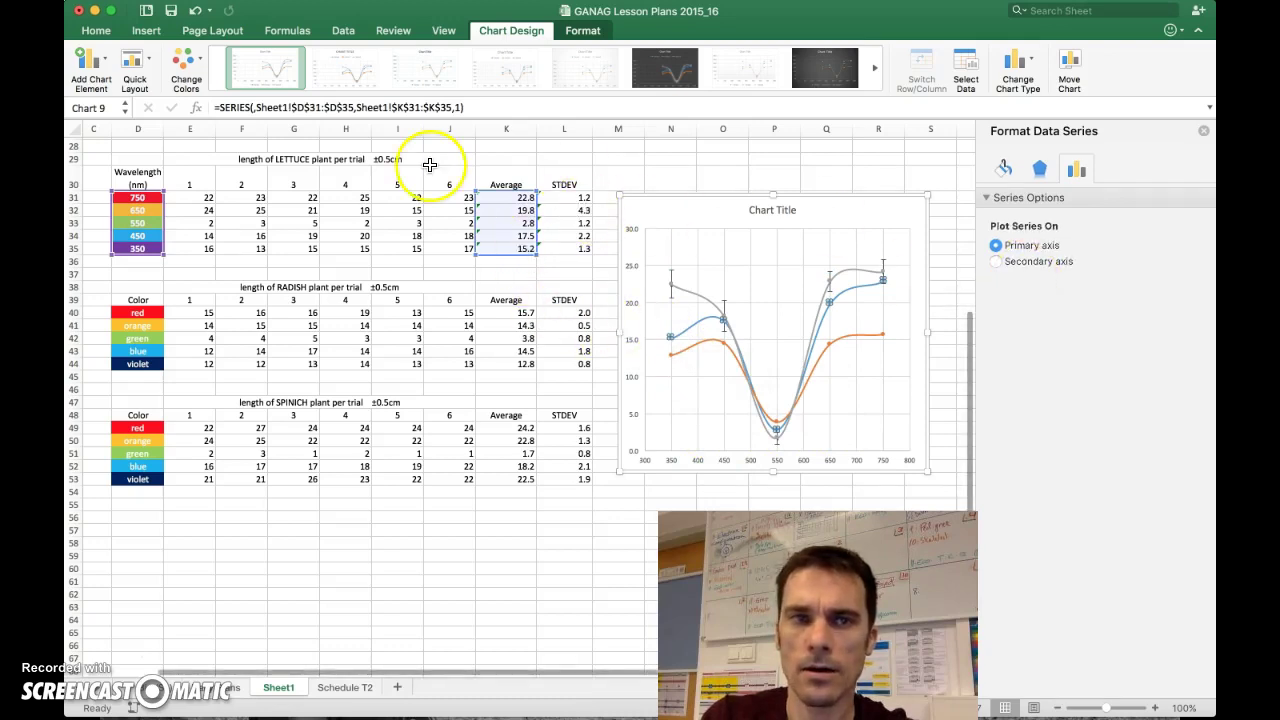
{"action": "left_click", "coordinate": [87, 66]}
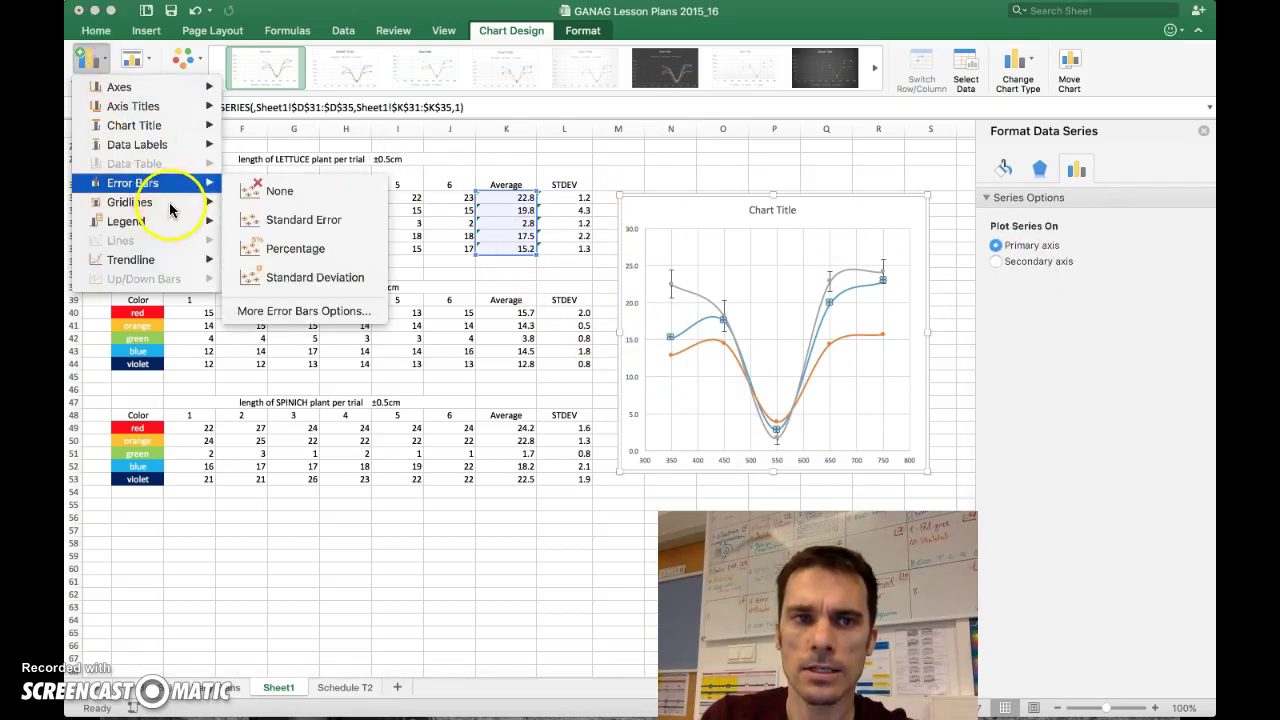
{"action": "left_click", "coordinate": [300, 311]}
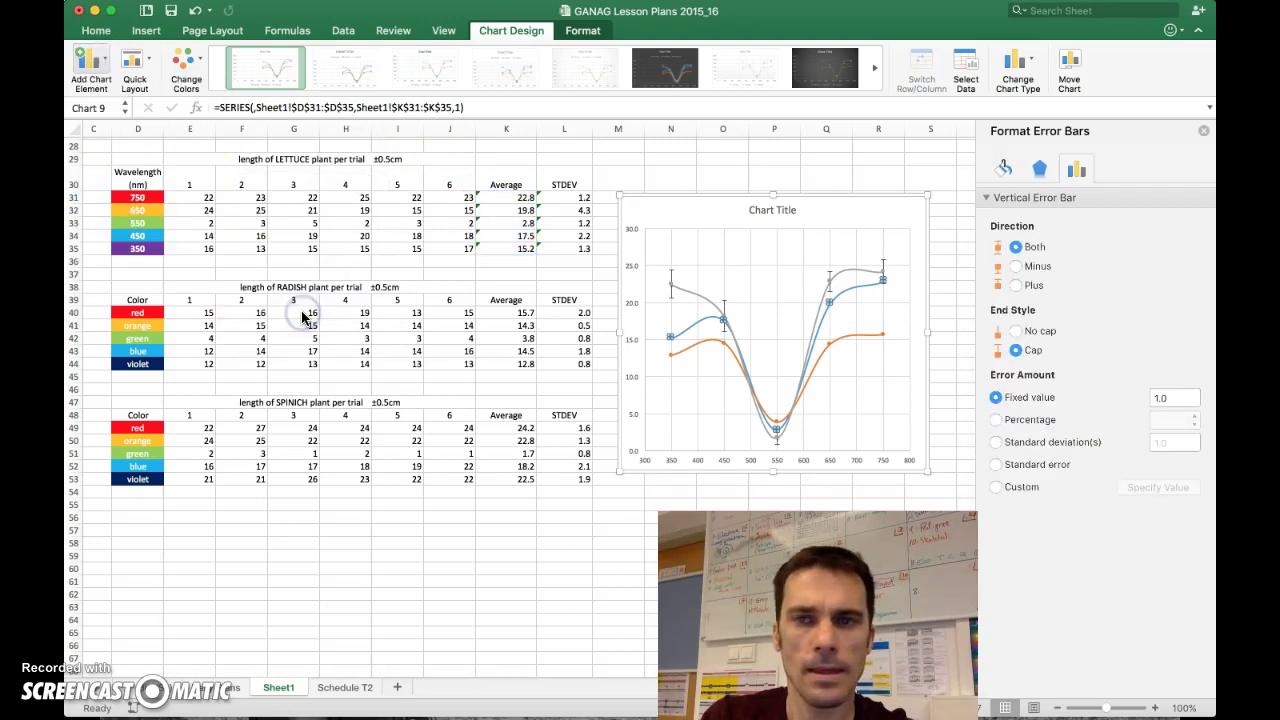
- Set the lettuce error bars to custom amounts, using standard deviations L31:L35 for both positive and negative error values
{"action": "left_click", "coordinate": [996, 489]}
{"action": "left_click", "coordinate": [1141, 487]}
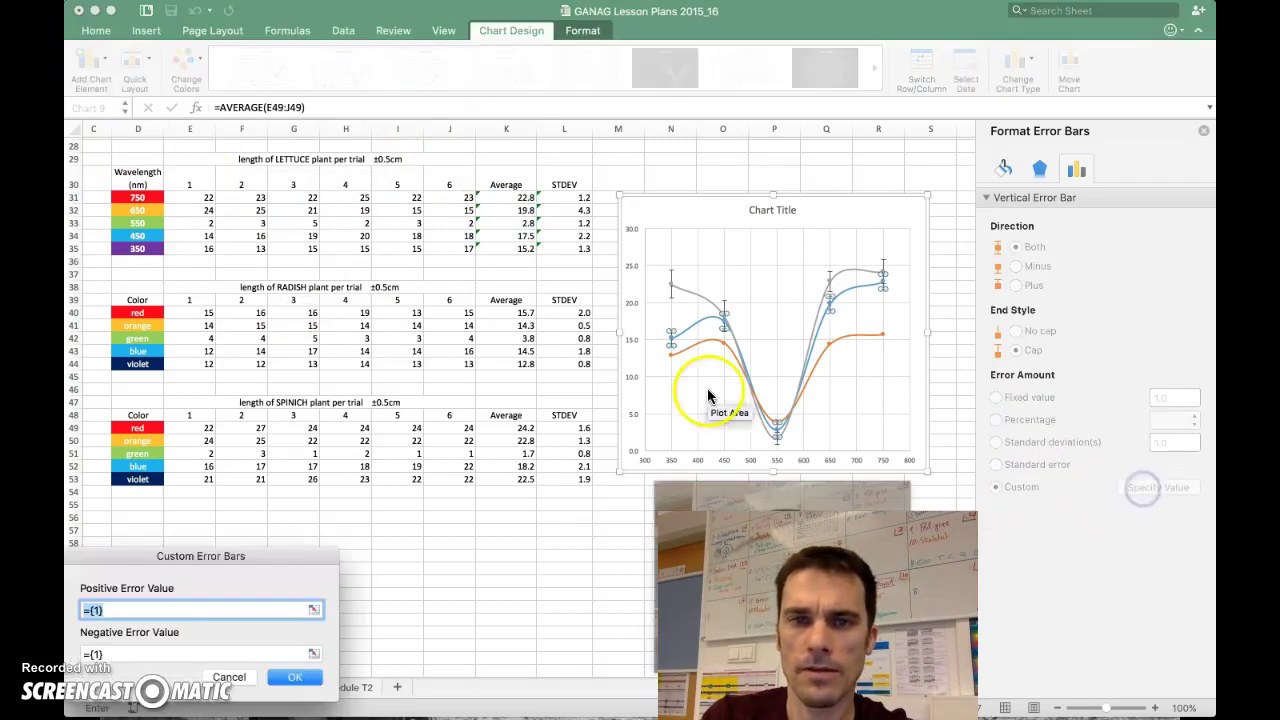
{"action": "left_click_drag", "start_coordinate": [577, 199], "coordinate": [573, 248]}
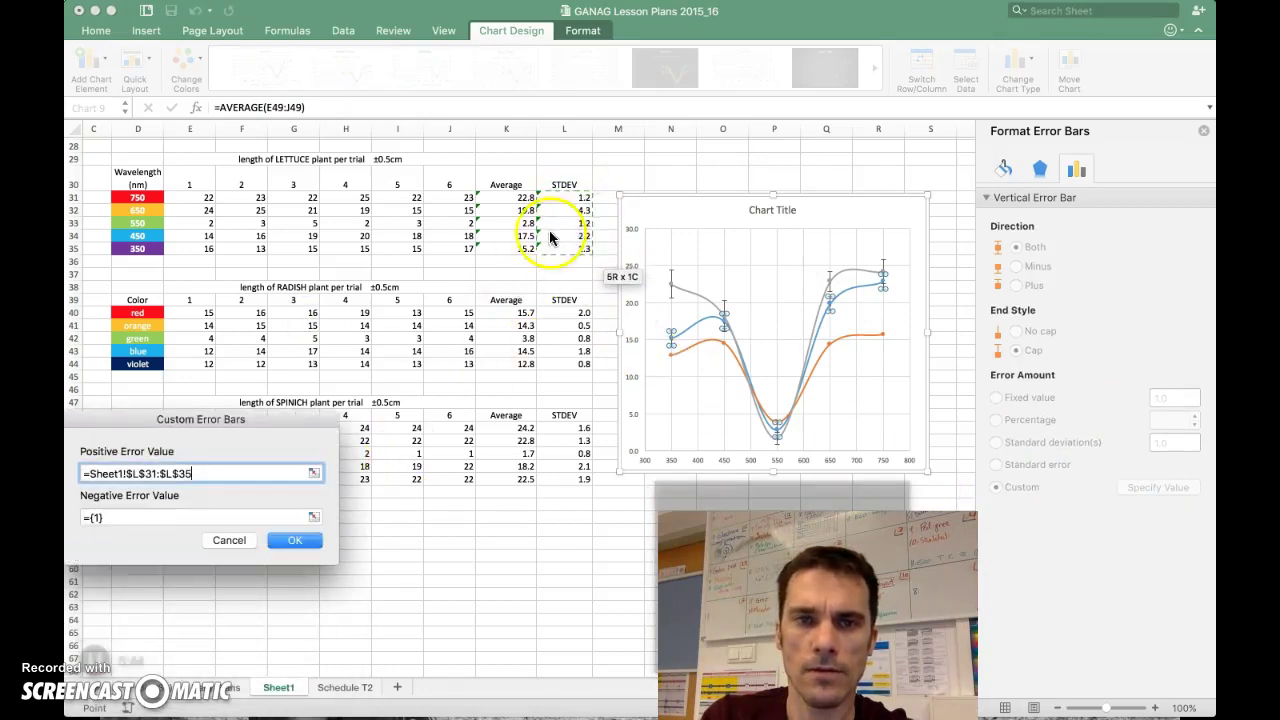
{"action": "left_click", "coordinate": [285, 516]}
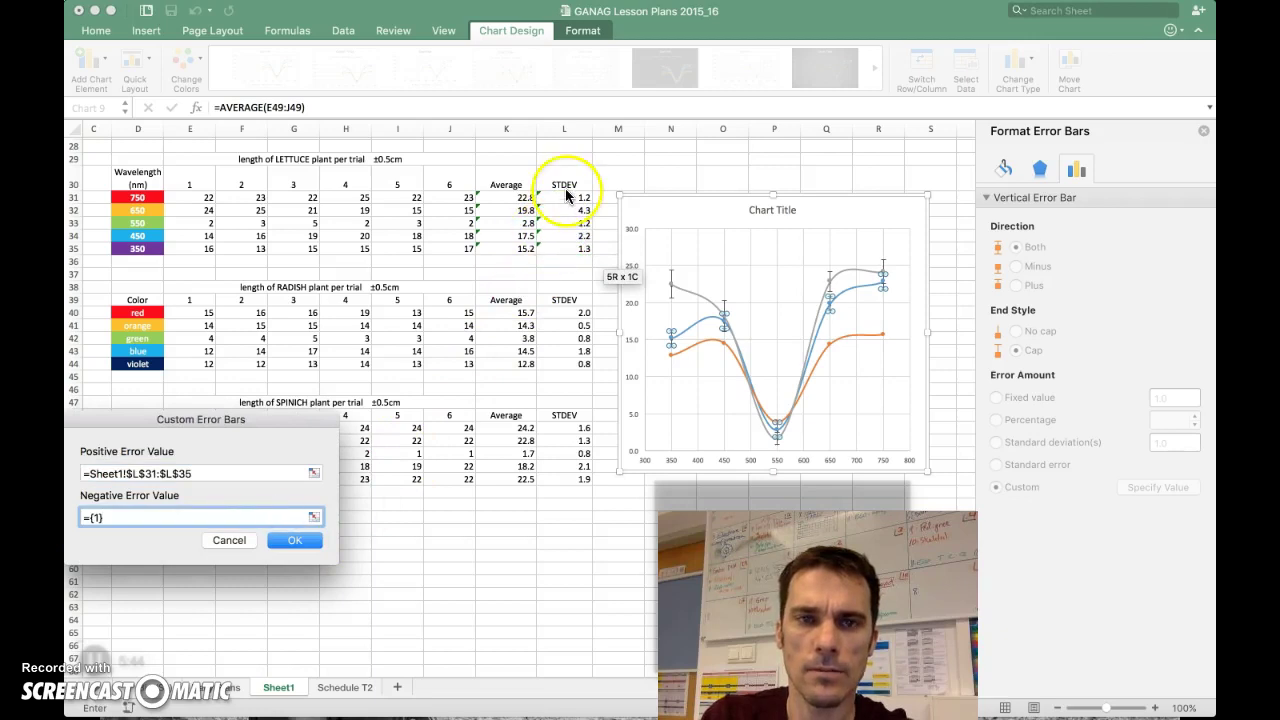
{"action": "left_click_drag", "start_coordinate": [567, 203], "coordinate": [573, 248]}
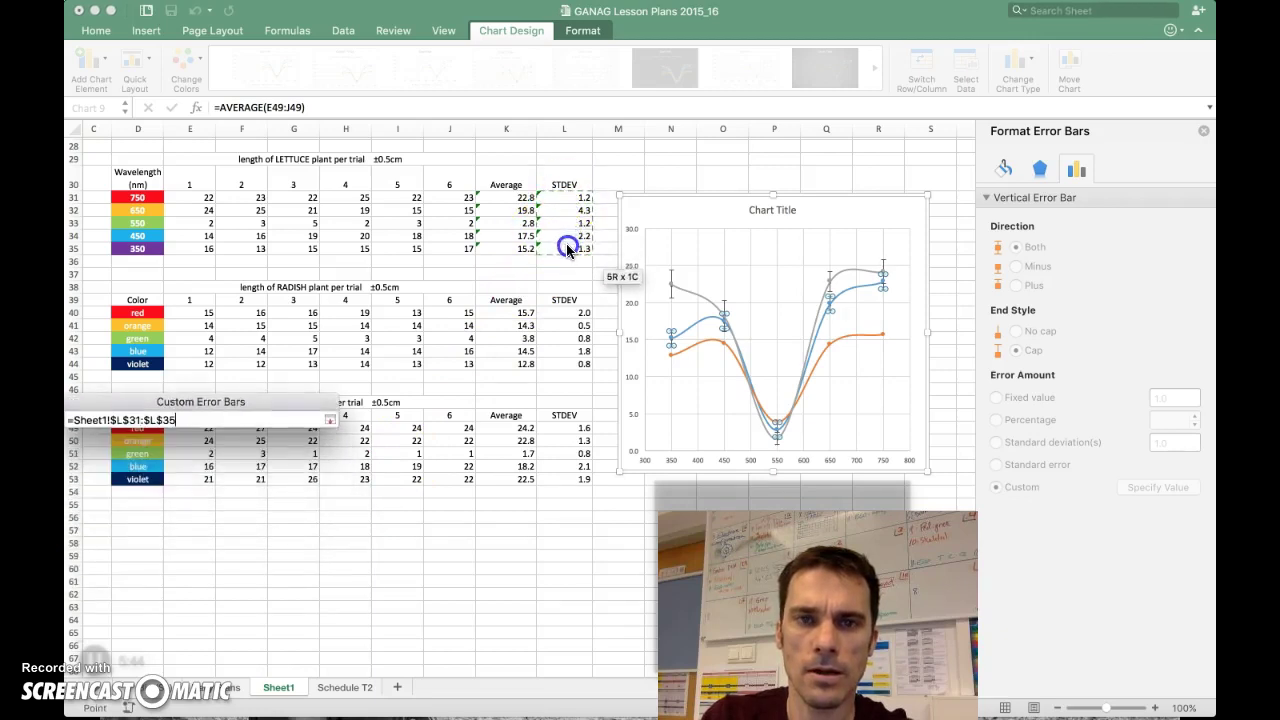
{"action": "left_click", "coordinate": [300, 403]}
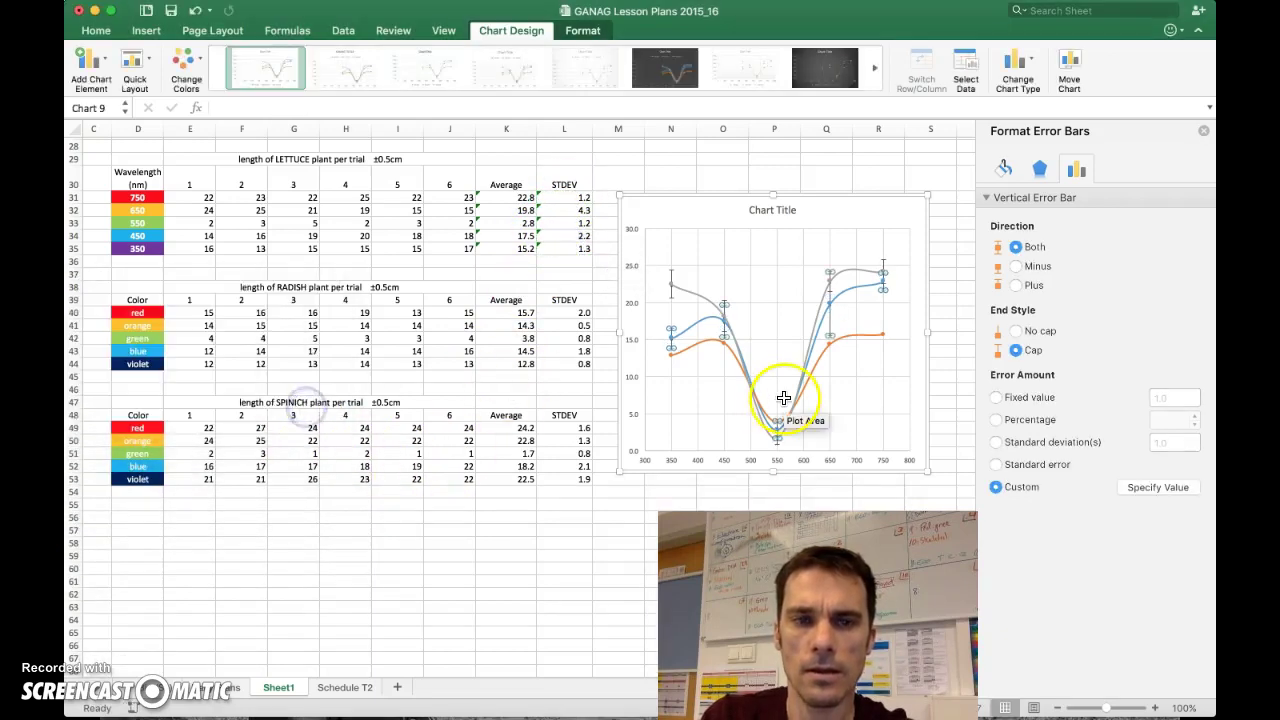
{"action": "left_click", "coordinate": [621, 525]}
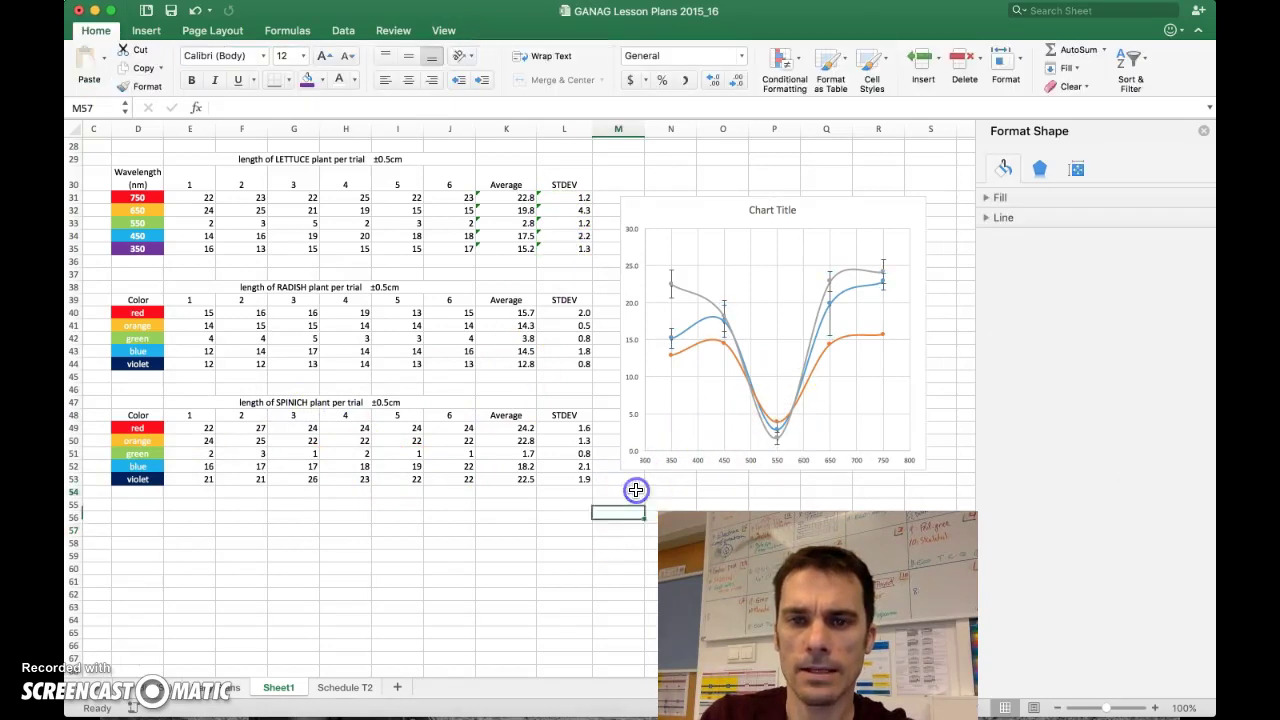
{"action": "left_click", "coordinate": [693, 402]}
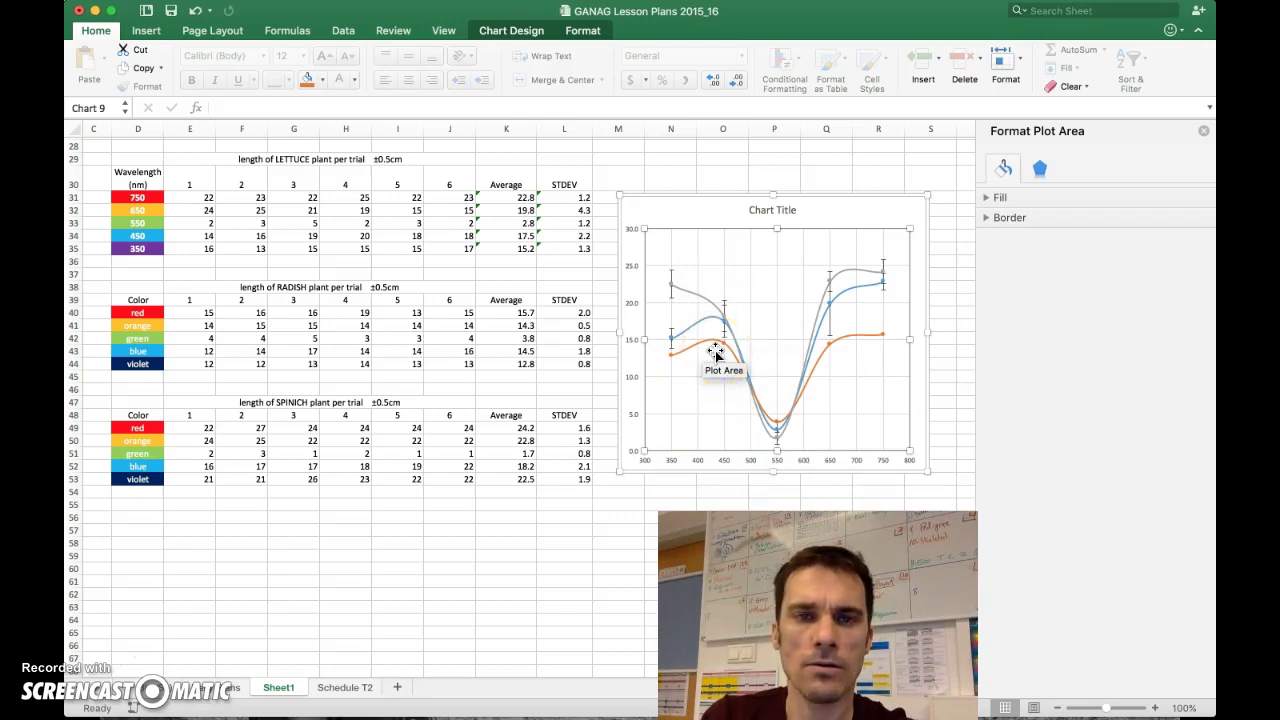
{"action": "left_click", "coordinate": [668, 305]}
{"action": "left_click", "coordinate": [718, 326]}
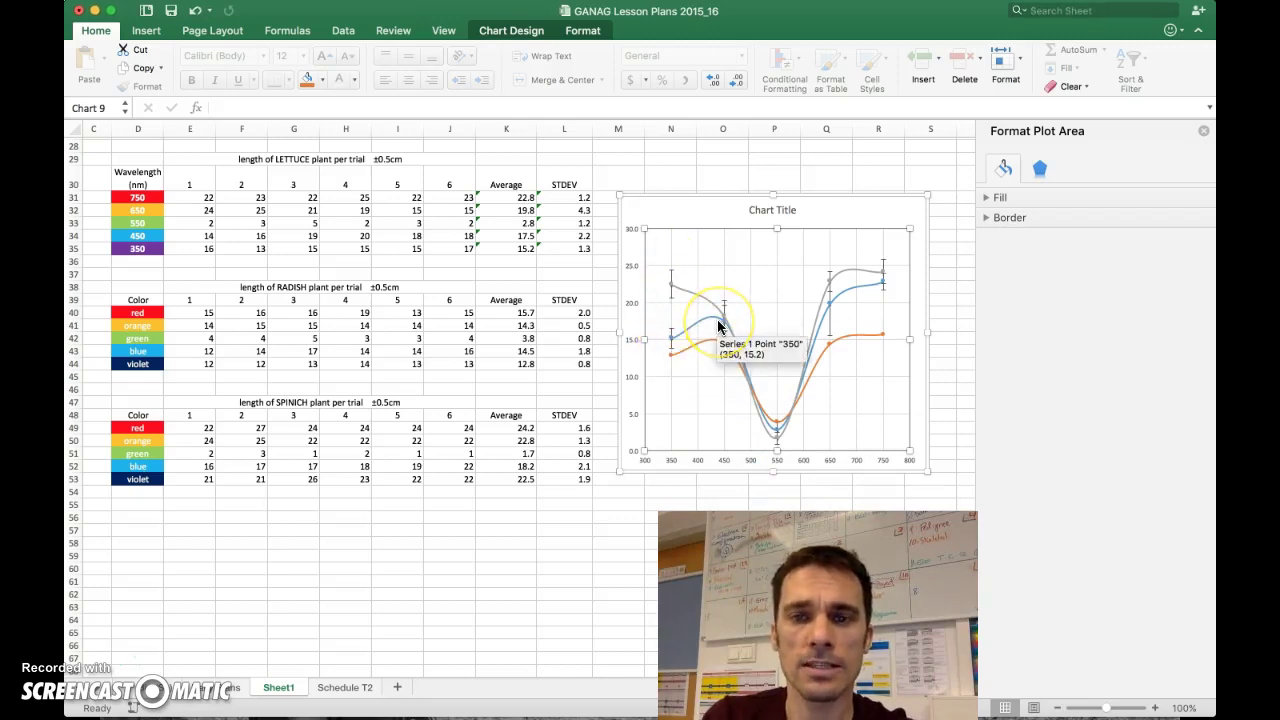